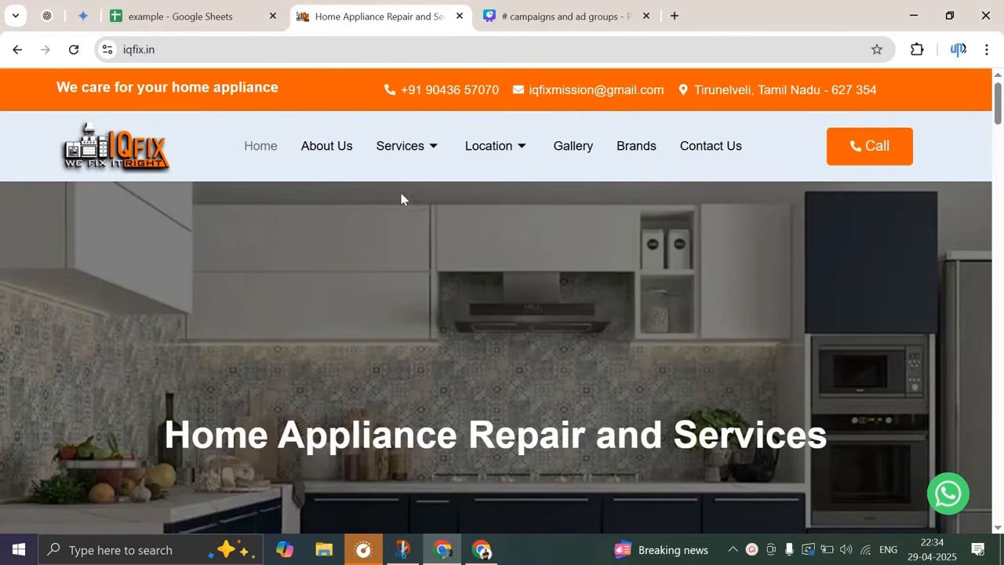
- Look through the IQFix website's Services categories and the sub-services for chimney, dishwasher, microwave oven and hob
mouse_move(422, 157)
mouse_move(383, 218)
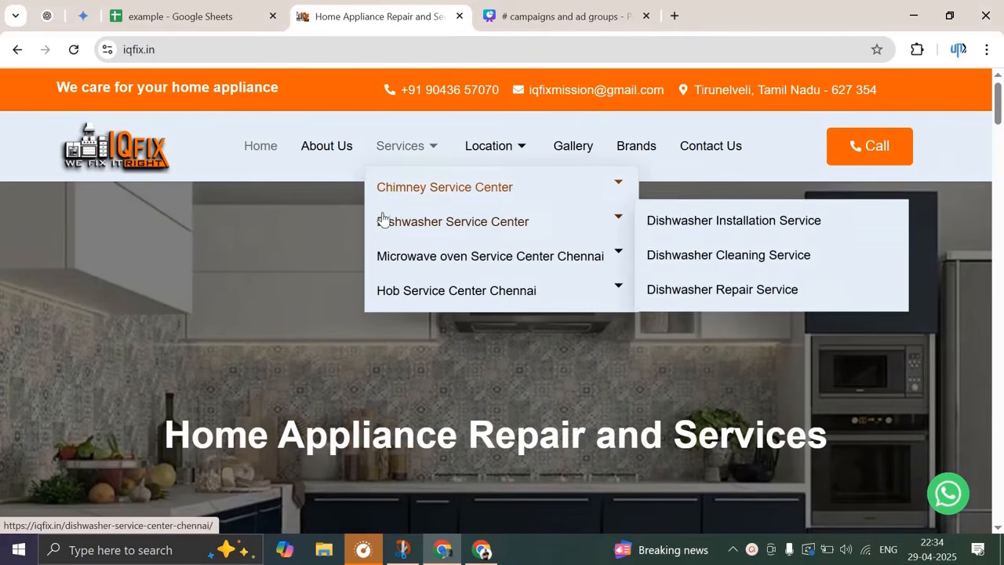
mouse_move(388, 290)
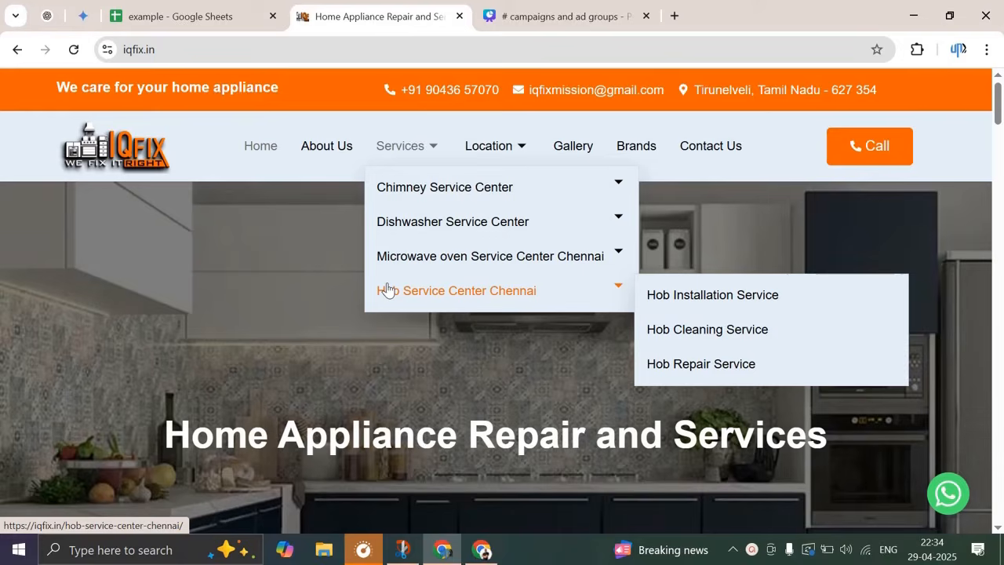
mouse_move(413, 206)
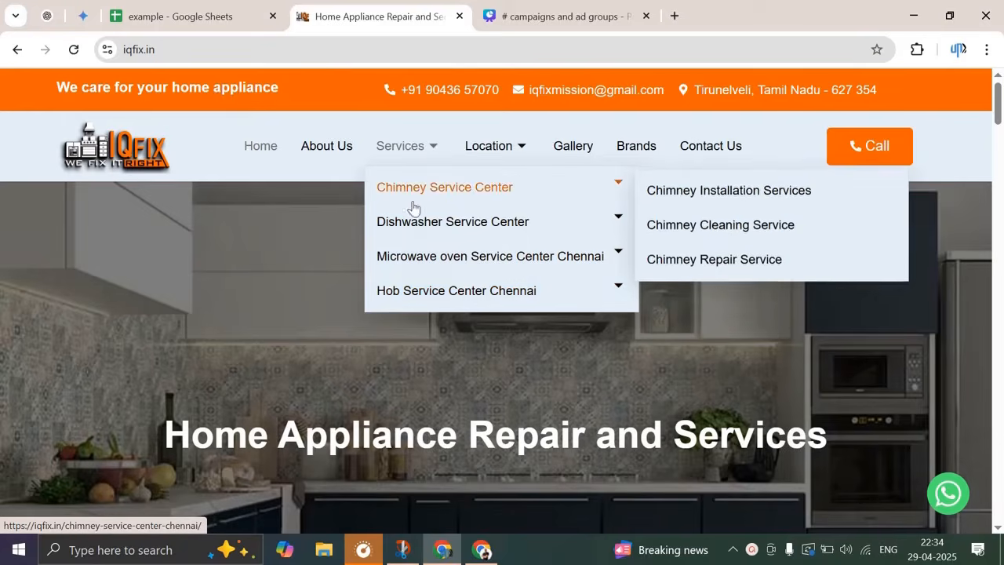
mouse_move(413, 267)
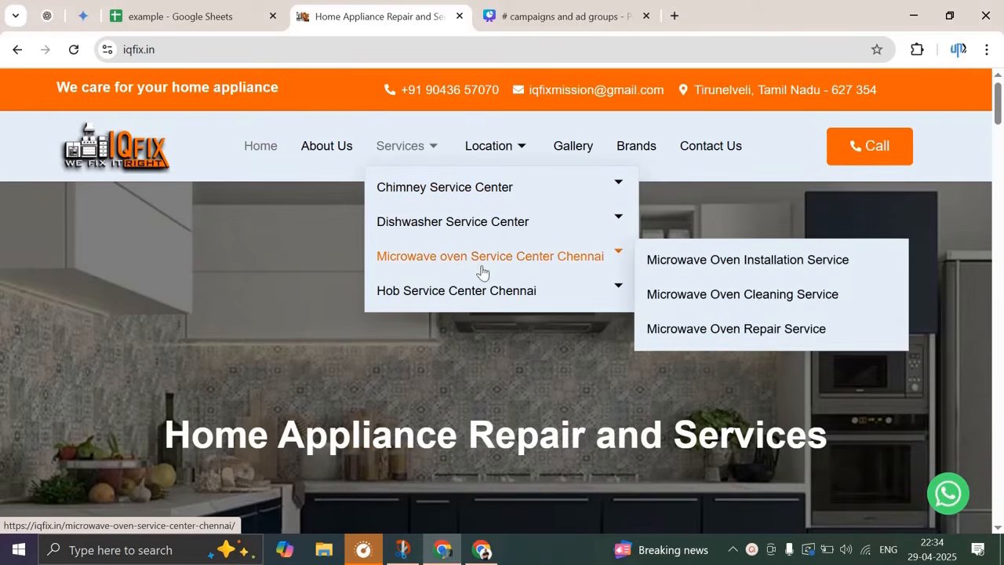
mouse_move(481, 276)
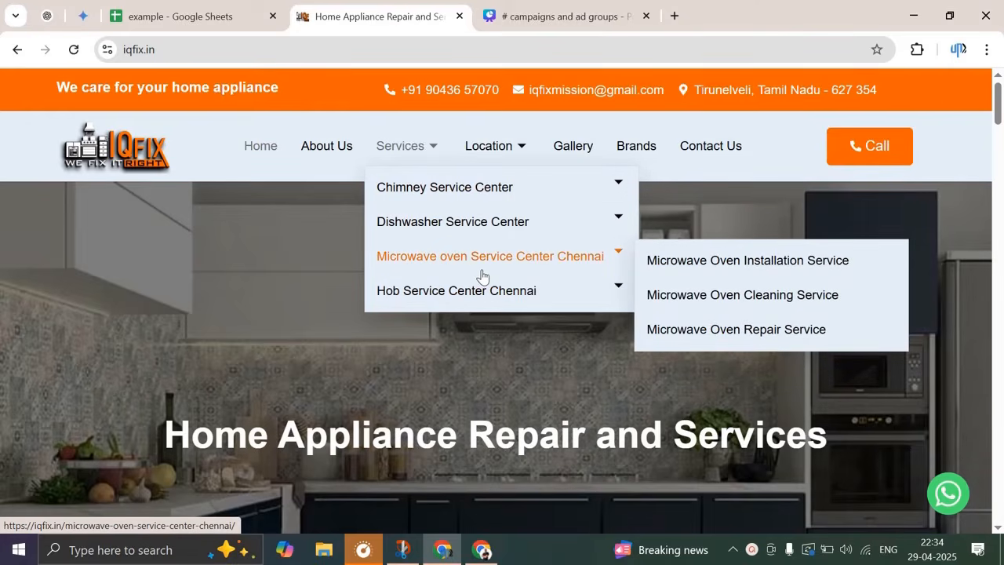
- Switch to Google Ads and review the keywords of the Dishwasher Service ad group in the D : [Search] - Dishwasher Service campaign
click(486, 551)
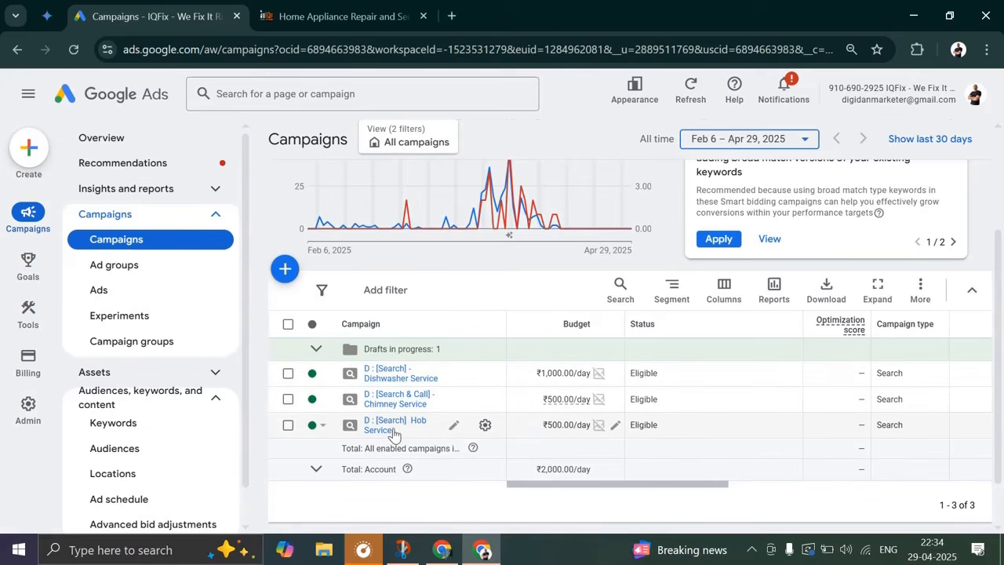
click(376, 375)
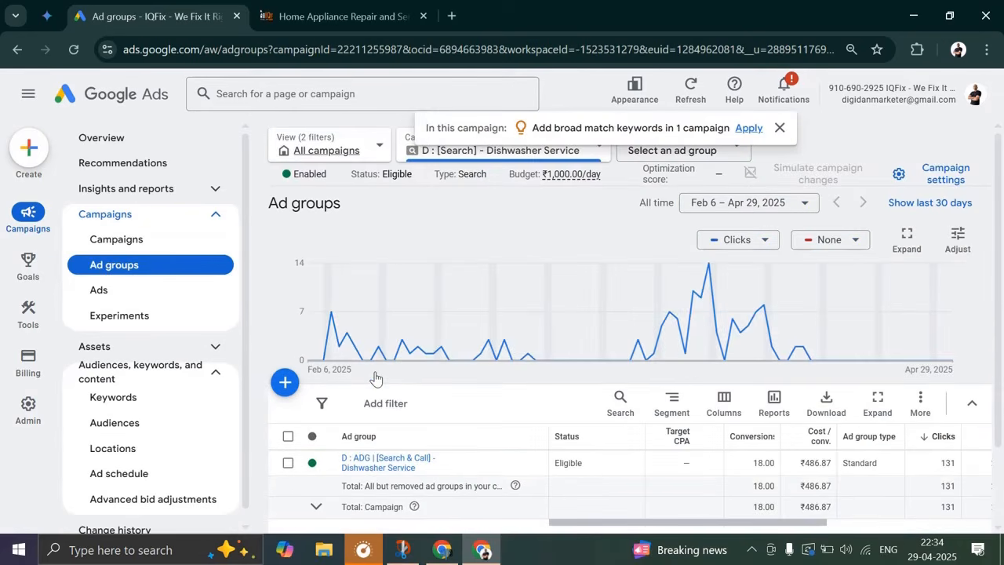
scroll(388, 440, down, 3)
click(388, 371)
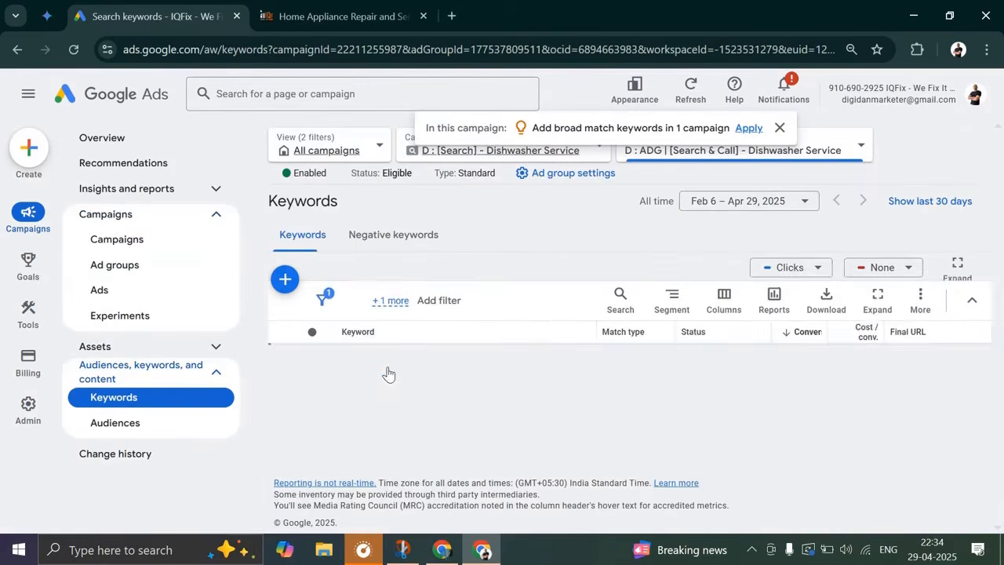
scroll(388, 371, down, 3)
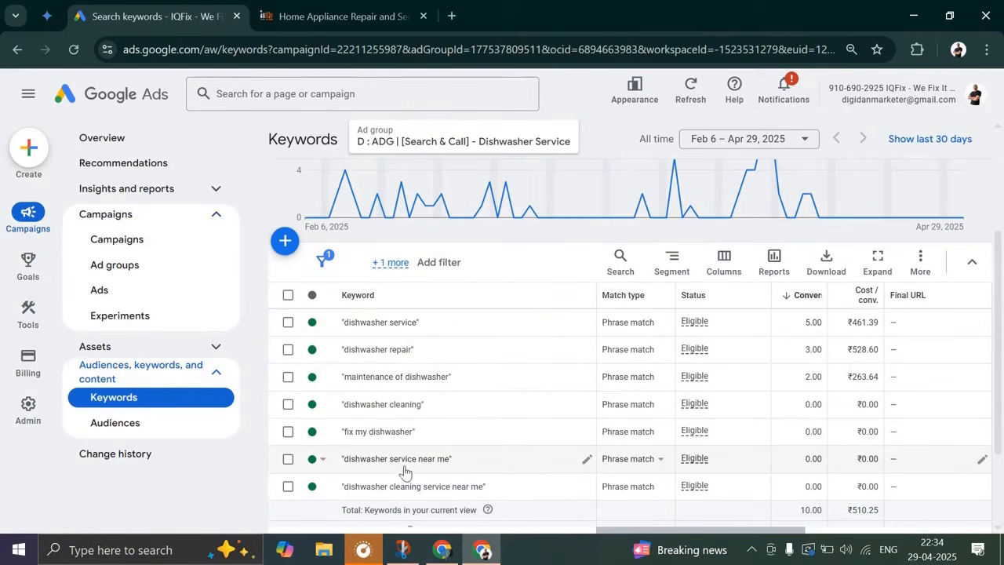
scroll(457, 216, up, 3)
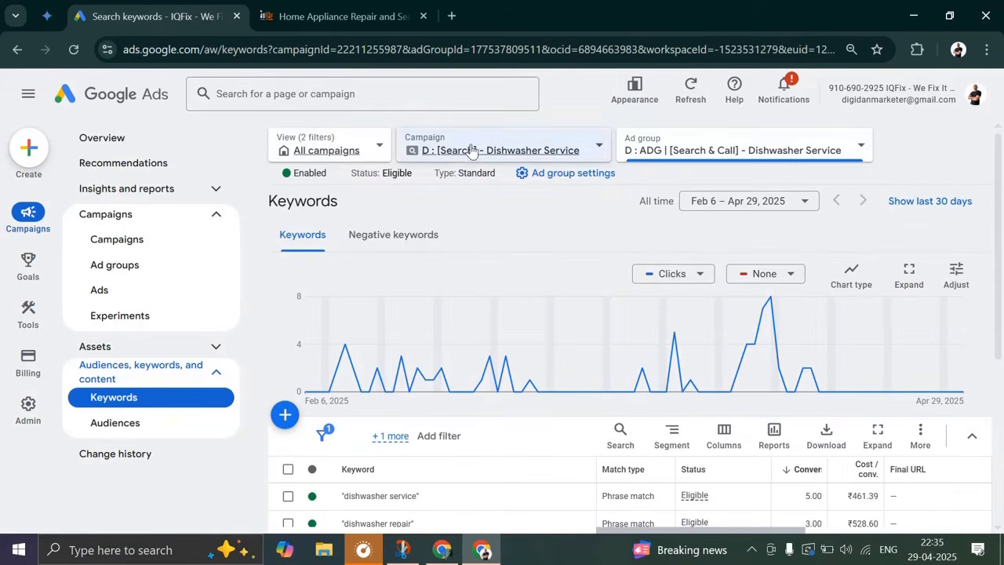
- Switch the keywords view to the D : [Search] Hob Service campaign and review its keywords
click(507, 143)
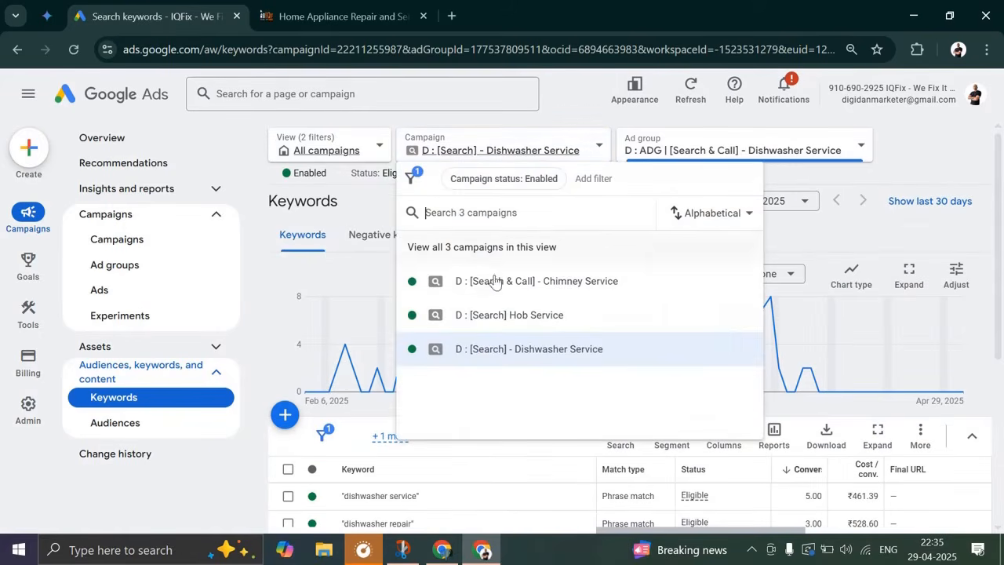
click(510, 317)
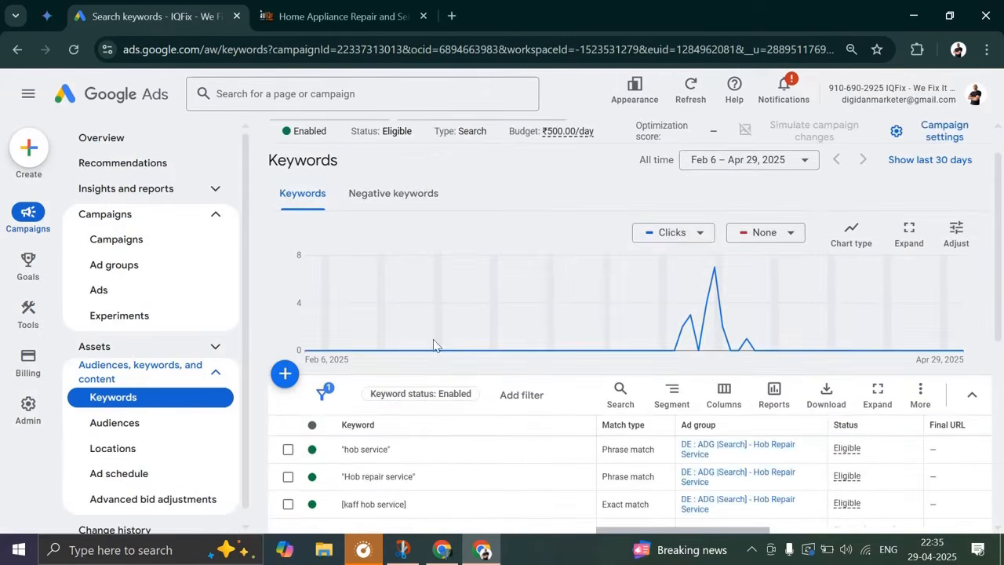
scroll(372, 395, down, 2)
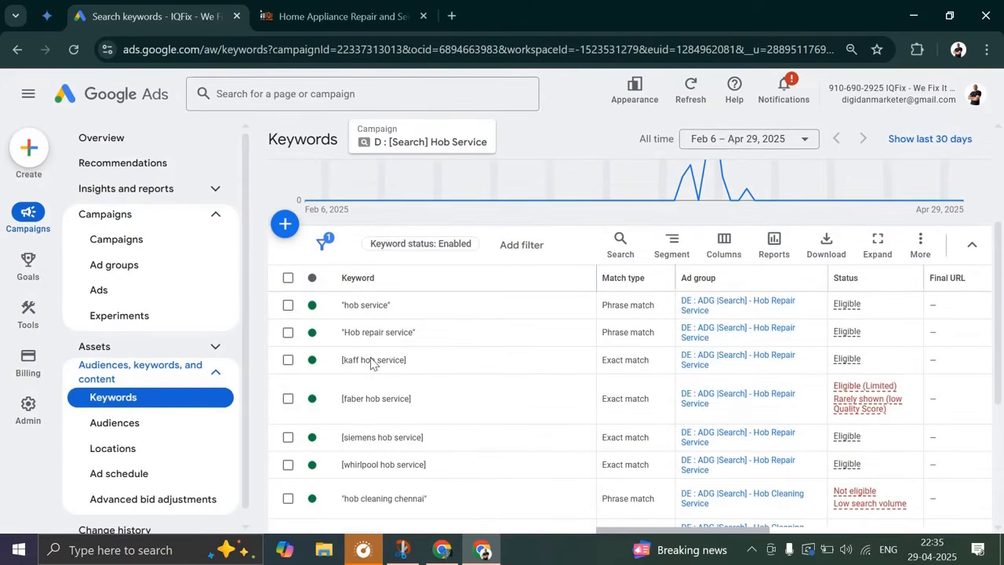
- Open the Hob Service campaign from the campaign list and view its ad groups
click(163, 267)
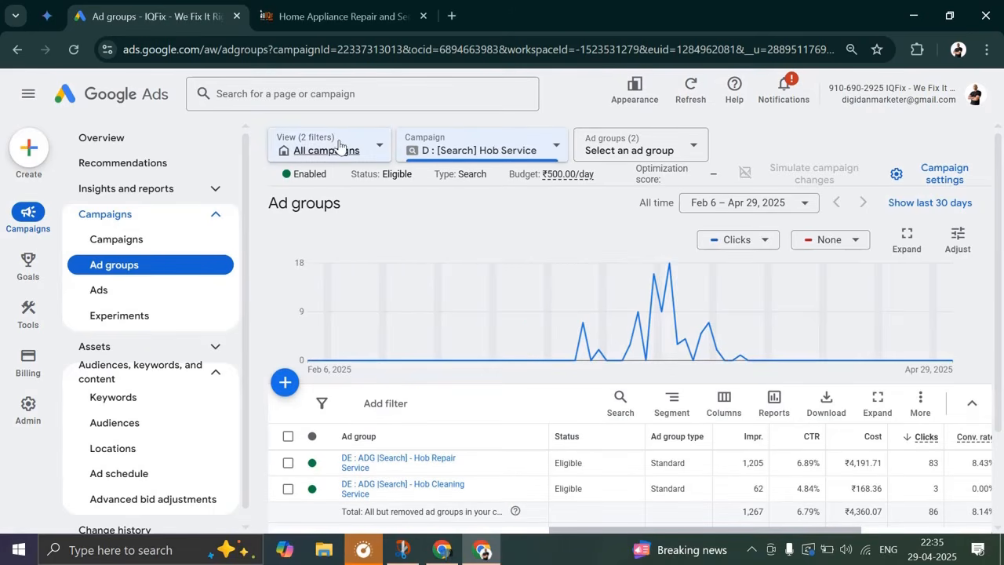
click(119, 240)
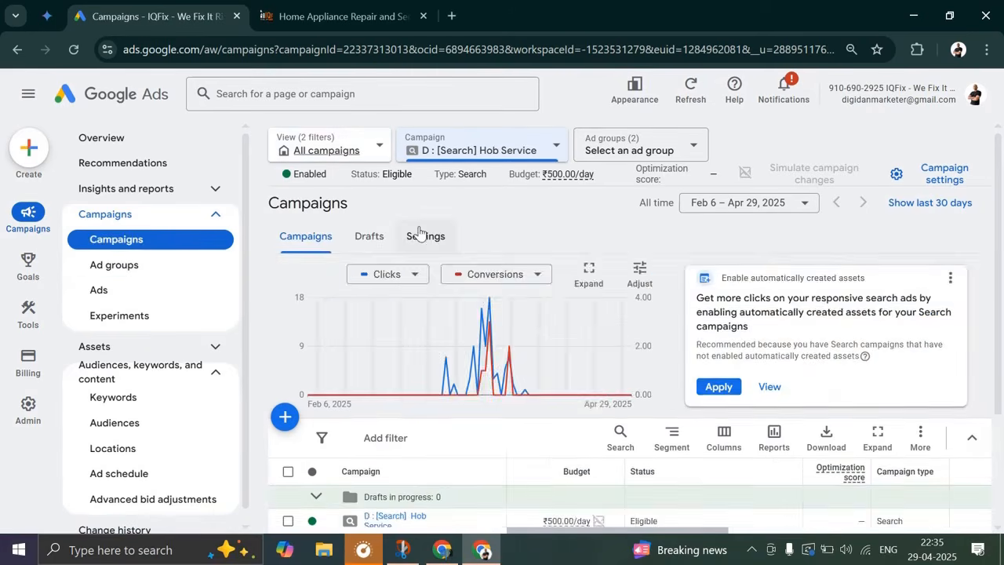
scroll(419, 233, down, 2)
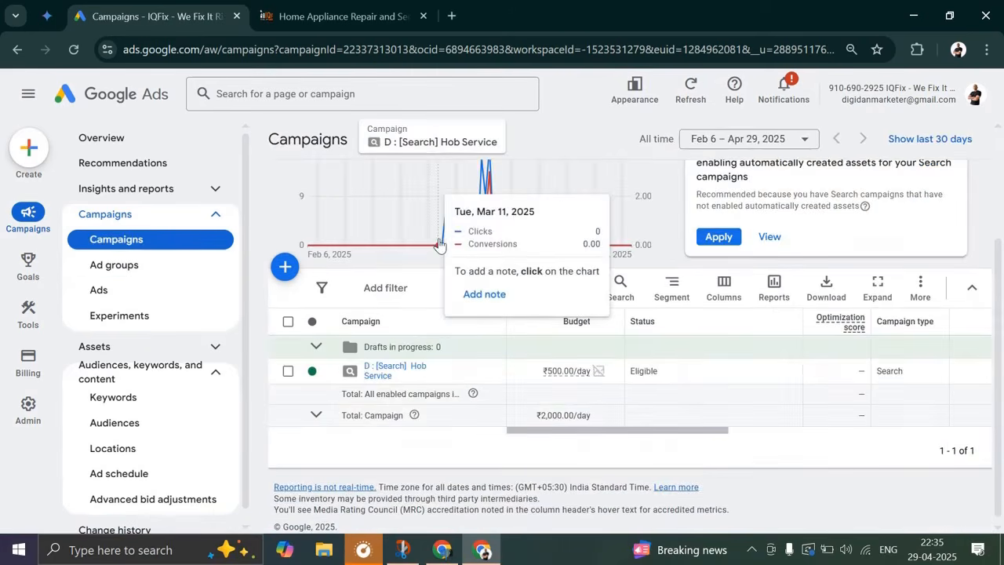
click(386, 377)
scroll(388, 376, down, 1)
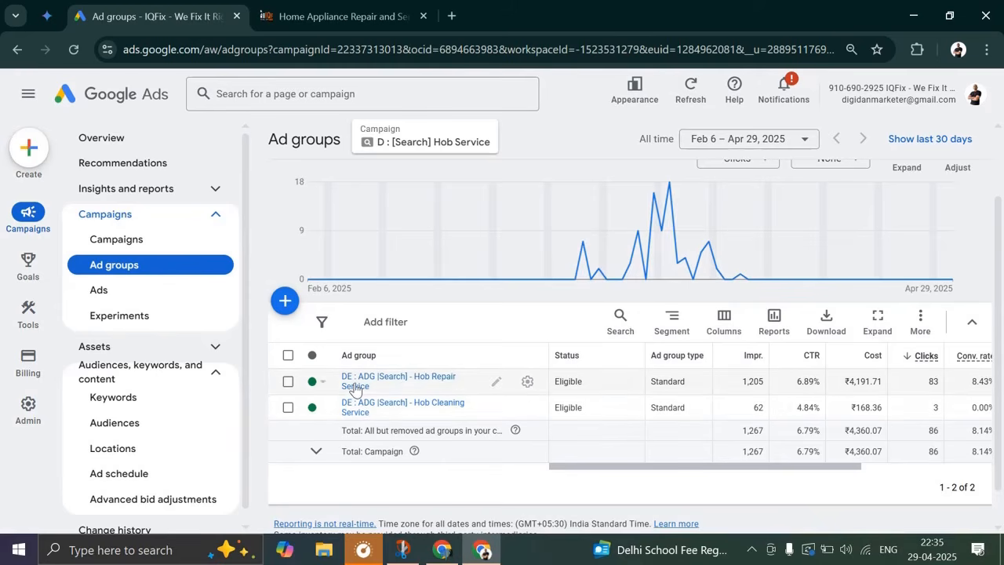
- Open the Hob Repair Service ad group and review its keywords and match types
click(355, 381)
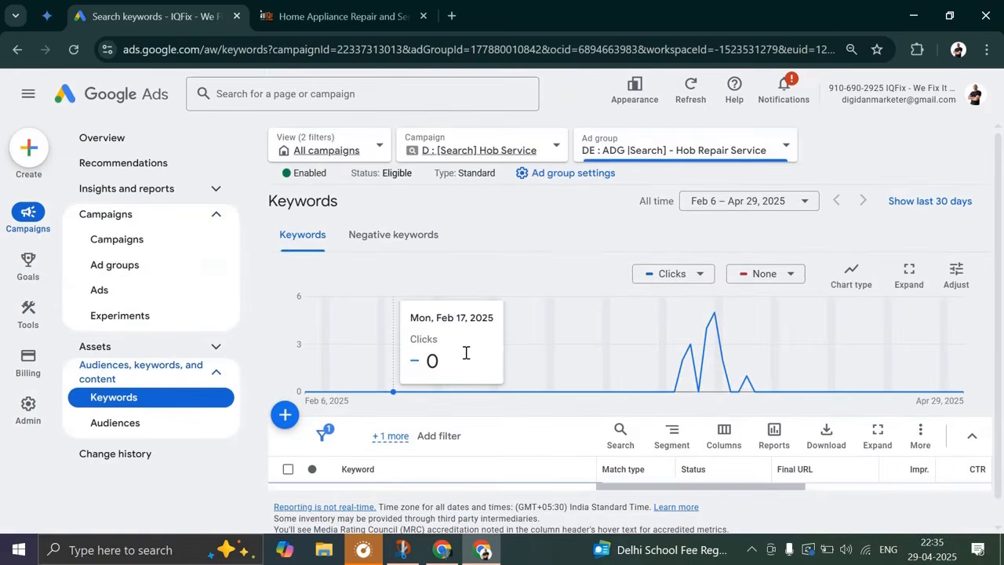
scroll(397, 403, down, 2)
scroll(351, 355, down, 3)
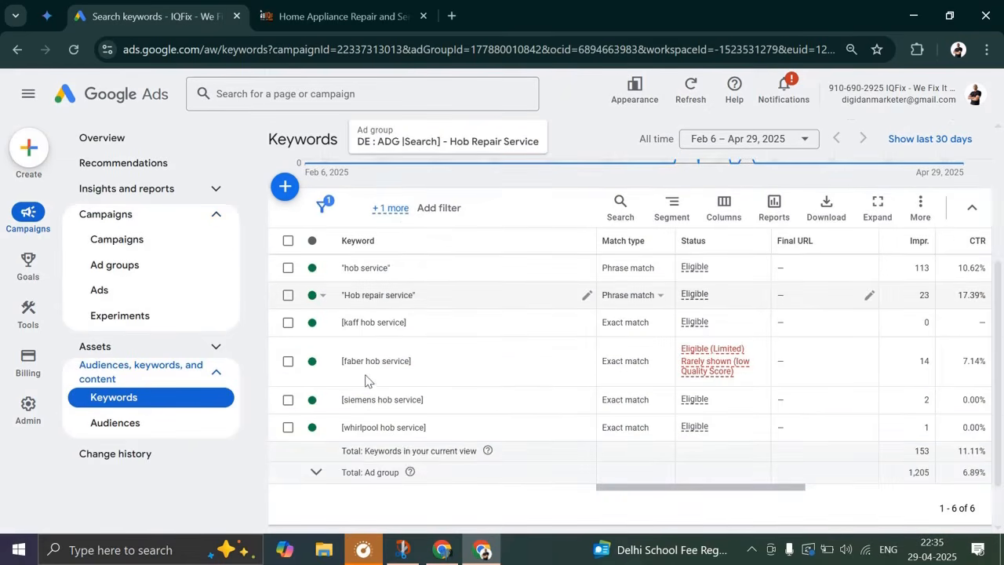
scroll(369, 388, up, 5)
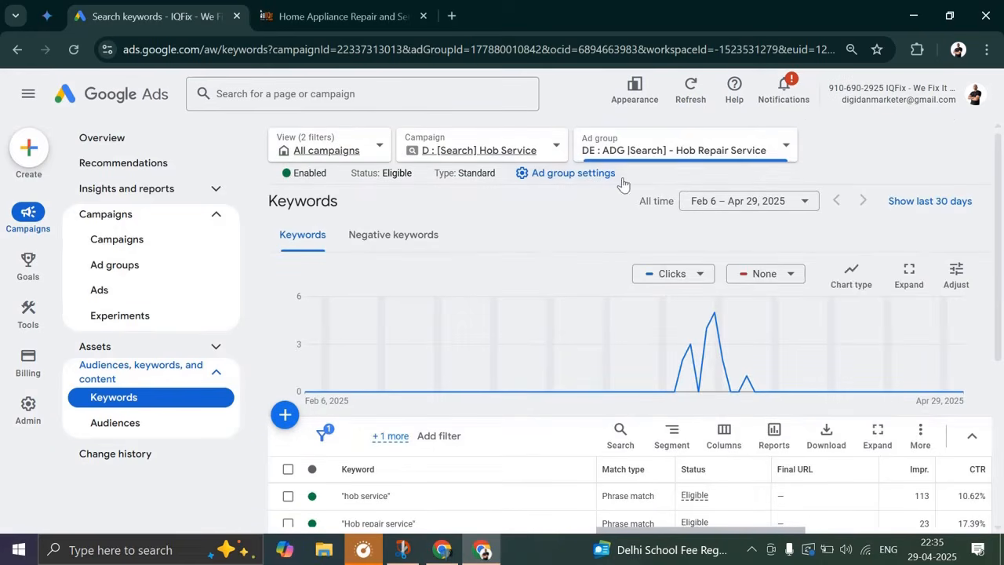
- Switch to the Hob Cleaning Service ad group and review its keywords and their statuses
click(630, 148)
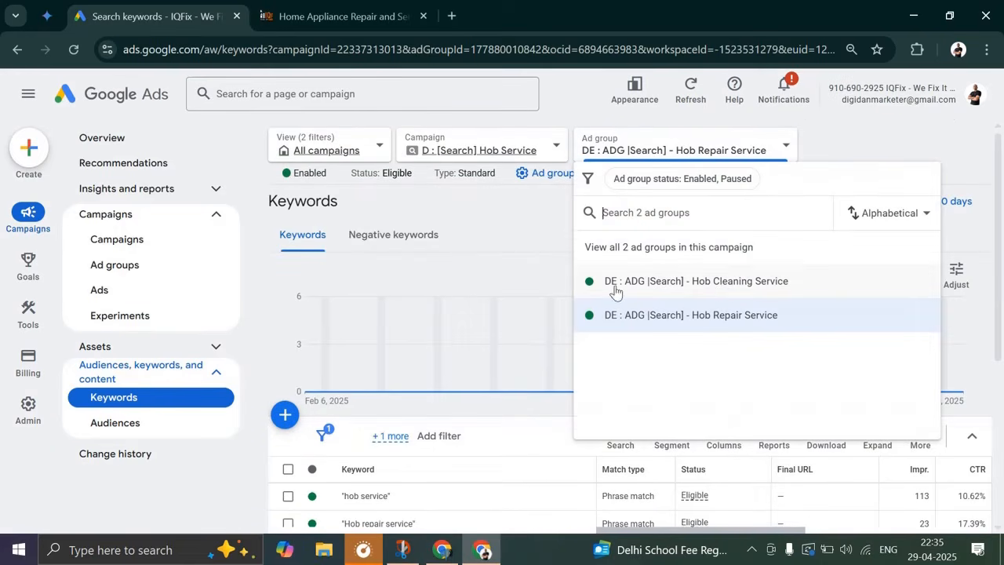
click(724, 284)
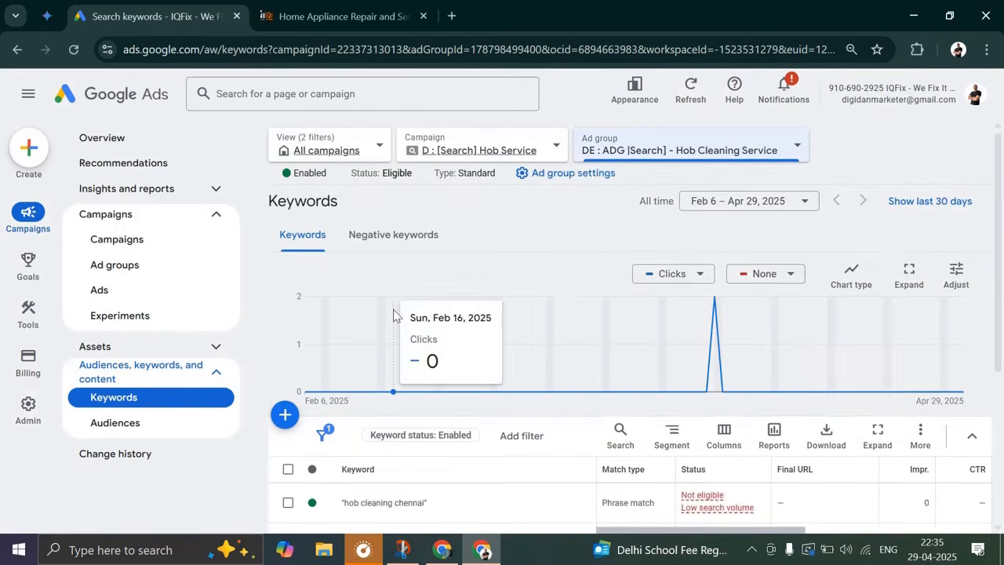
scroll(363, 392, down, 1)
scroll(349, 436, down, 1)
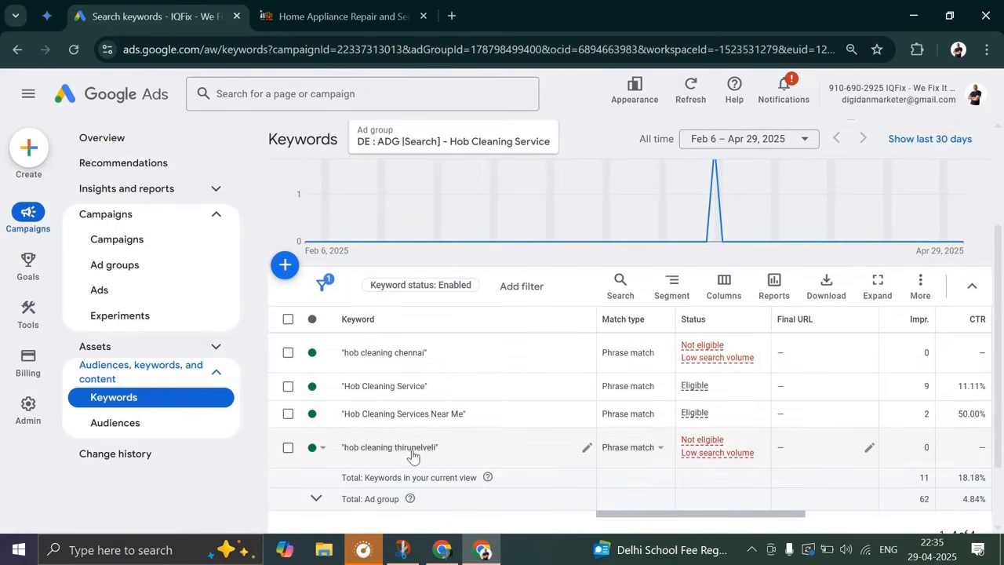
scroll(460, 405, up, 1)
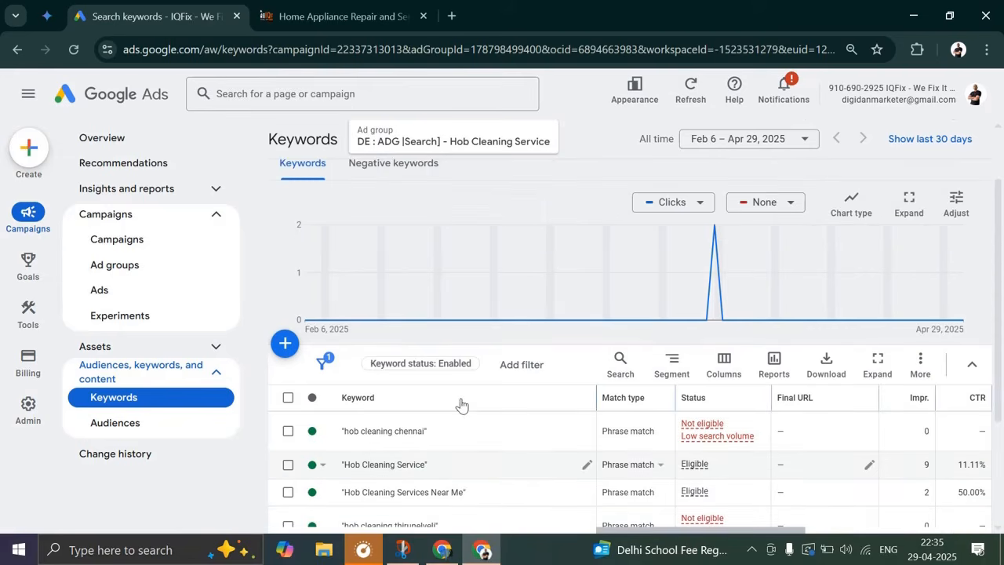
- Return to the IQFix website and show the Chimney Service Center entry among its services
click(338, 16)
mouse_move(401, 149)
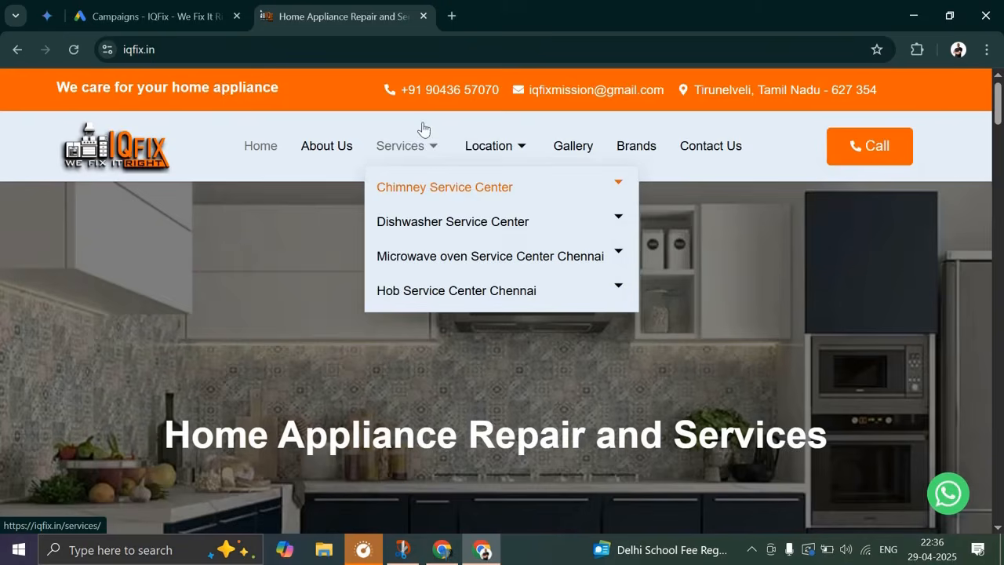
mouse_move(418, 189)
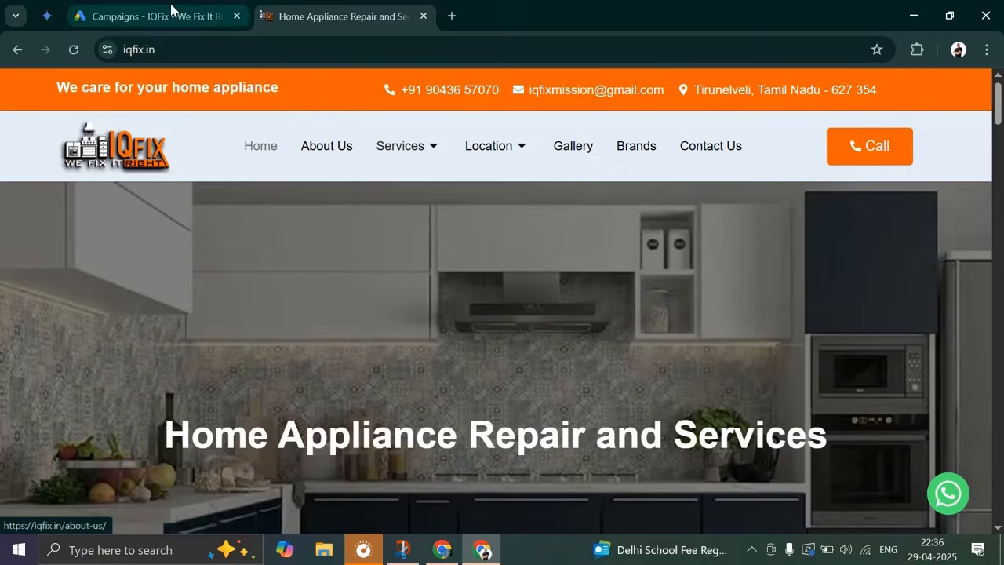
- View the ad groups of the D : [Search & Call] - Chimney Service campaign and compare them with the website's chimney sub-services
click(149, 16)
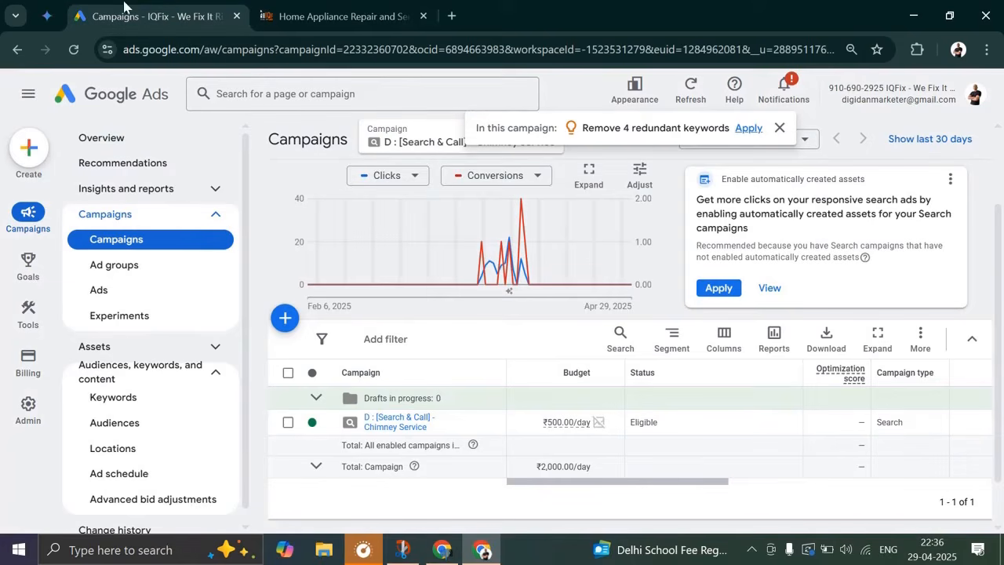
click(399, 423)
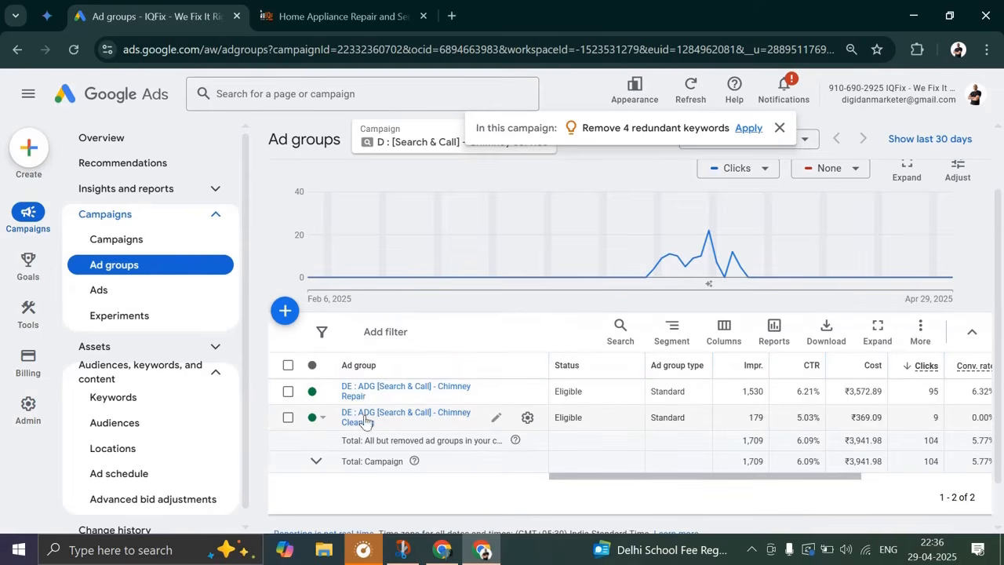
click(330, 18)
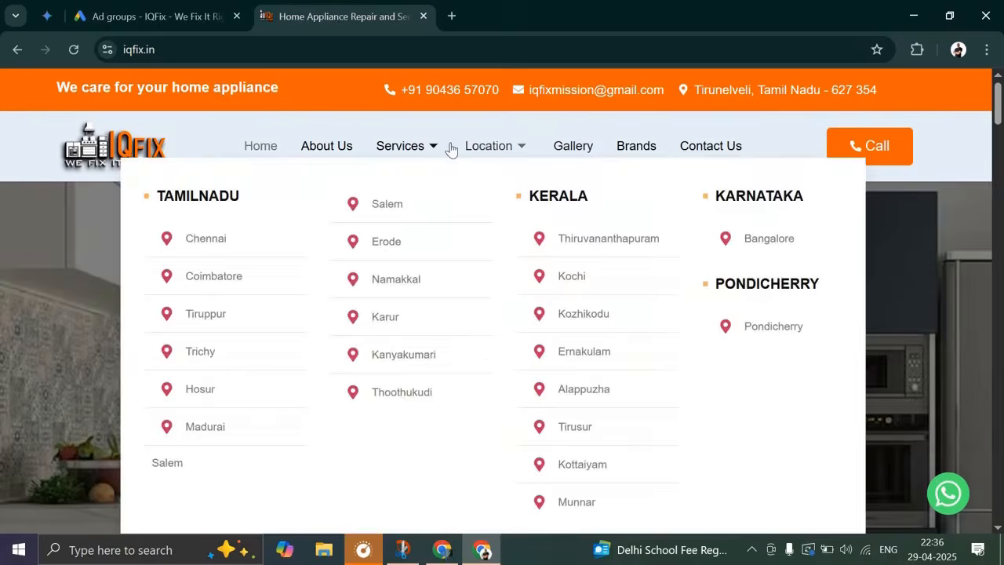
mouse_move(434, 150)
mouse_move(601, 193)
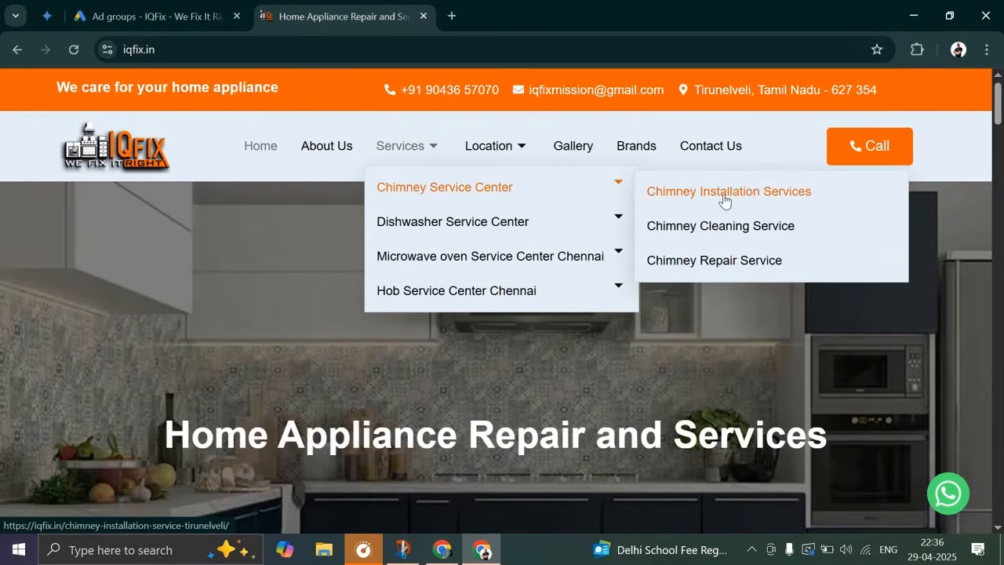
- Return to Google Ads, open the Chimney Repair ad group and review its keywords and match types
click(134, 10)
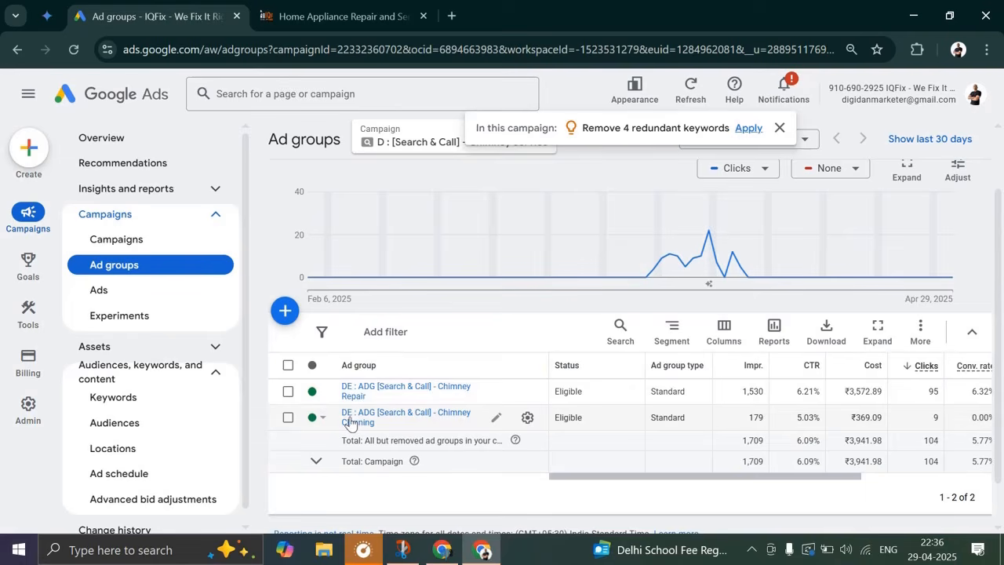
click(353, 393)
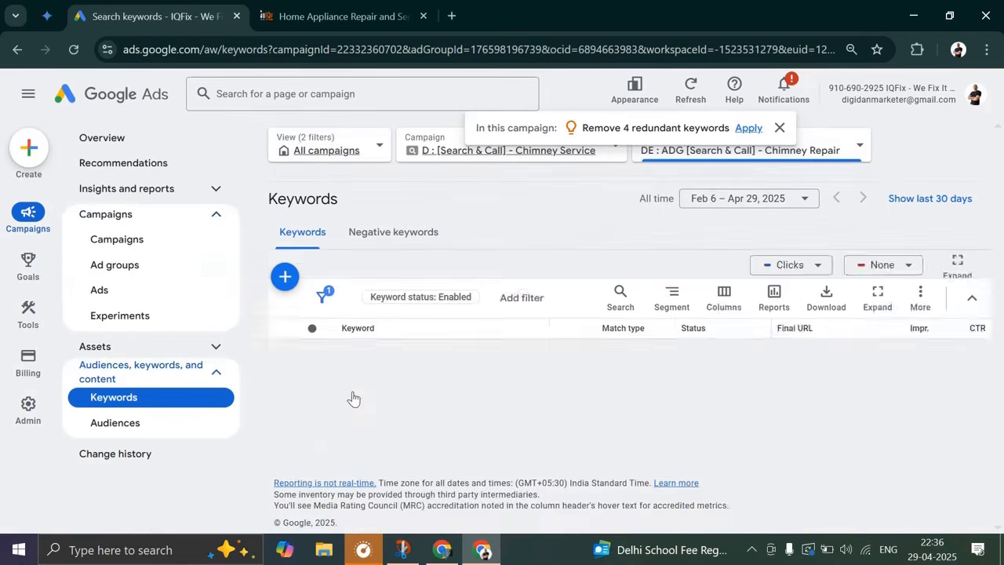
scroll(403, 370, down, 1)
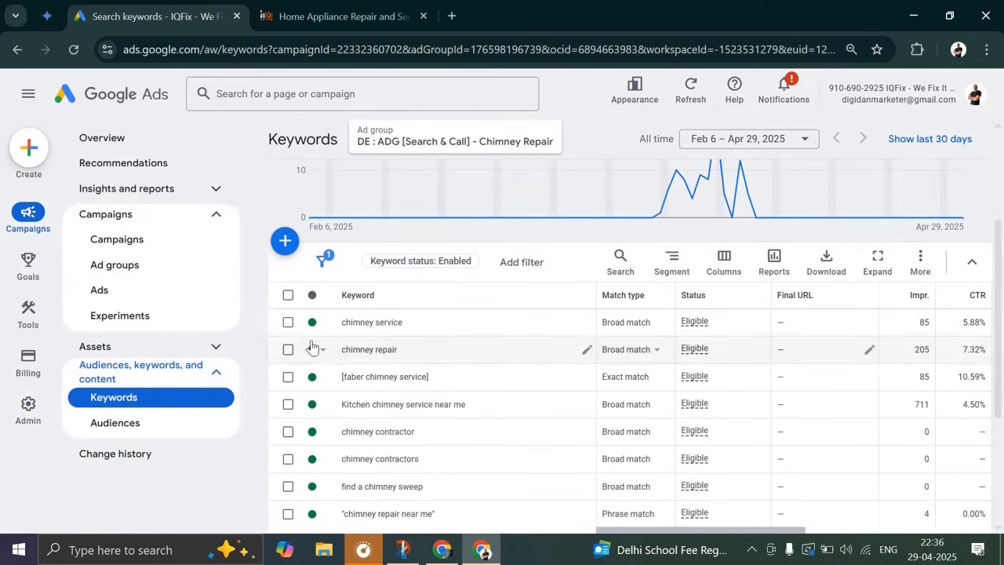
scroll(483, 404, down, 1)
scroll(484, 408, down, 1)
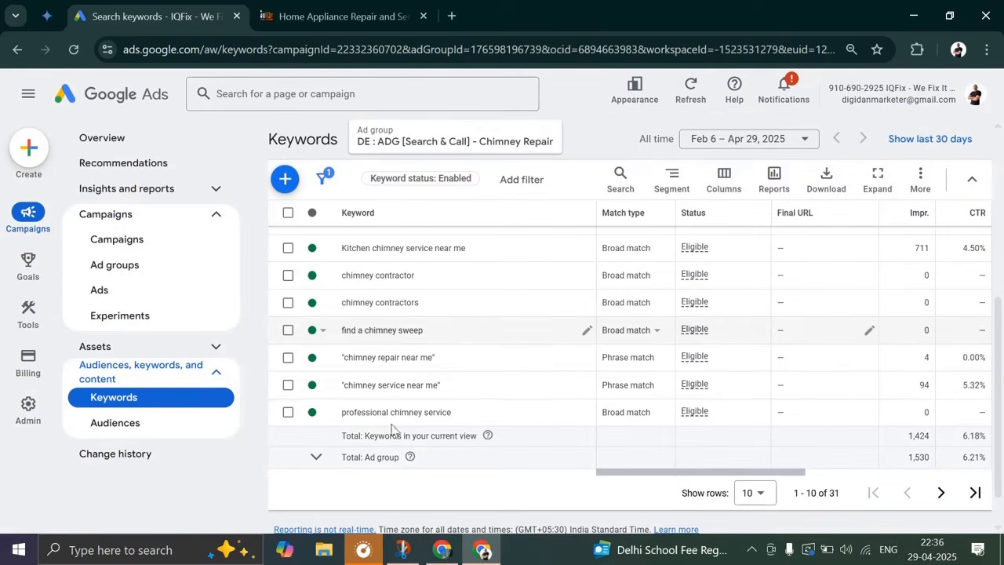
scroll(431, 379, up, 2)
scroll(431, 378, up, 2)
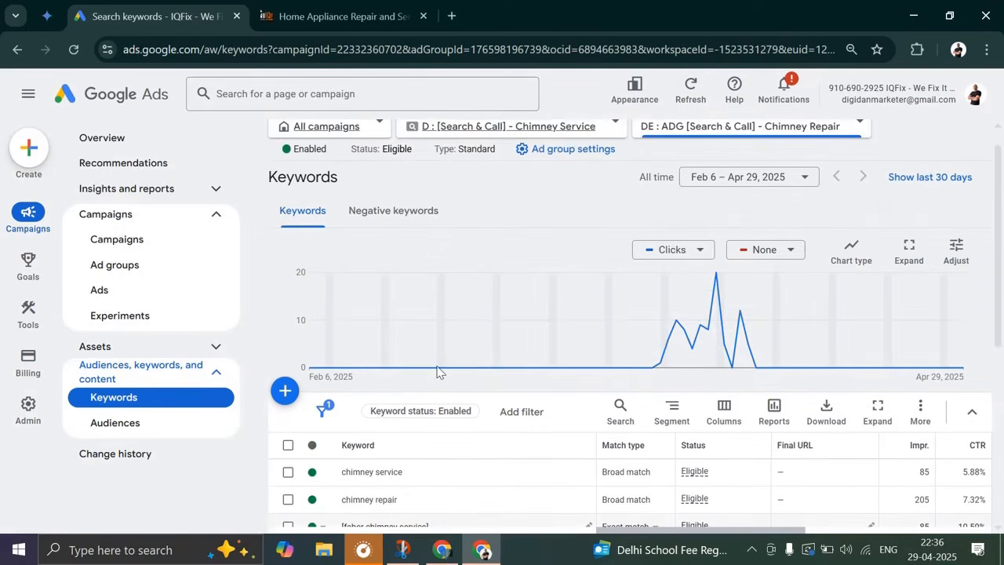
- Switch to the Chimney Cleaning ad group and review its keywords and match types
click(675, 129)
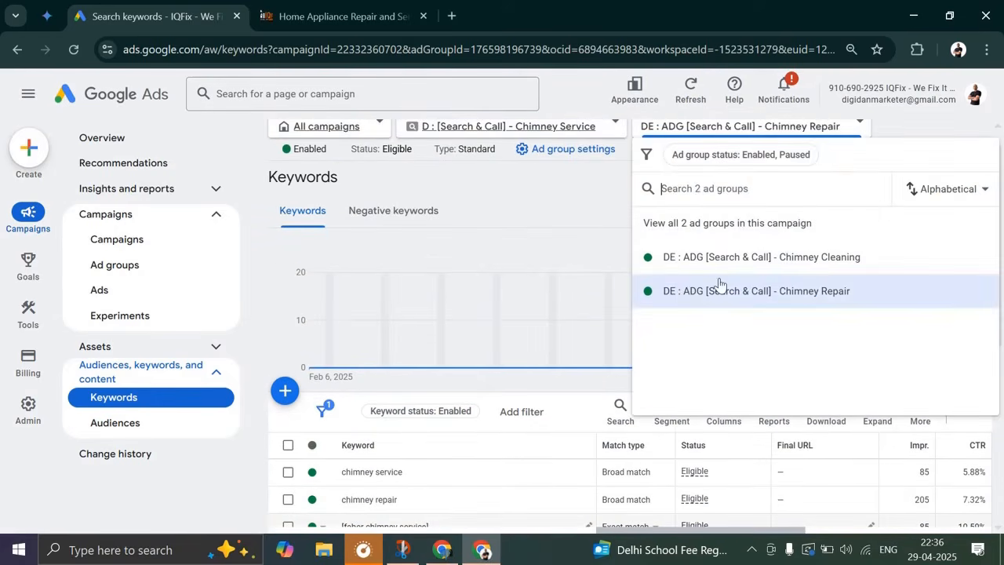
click(777, 264)
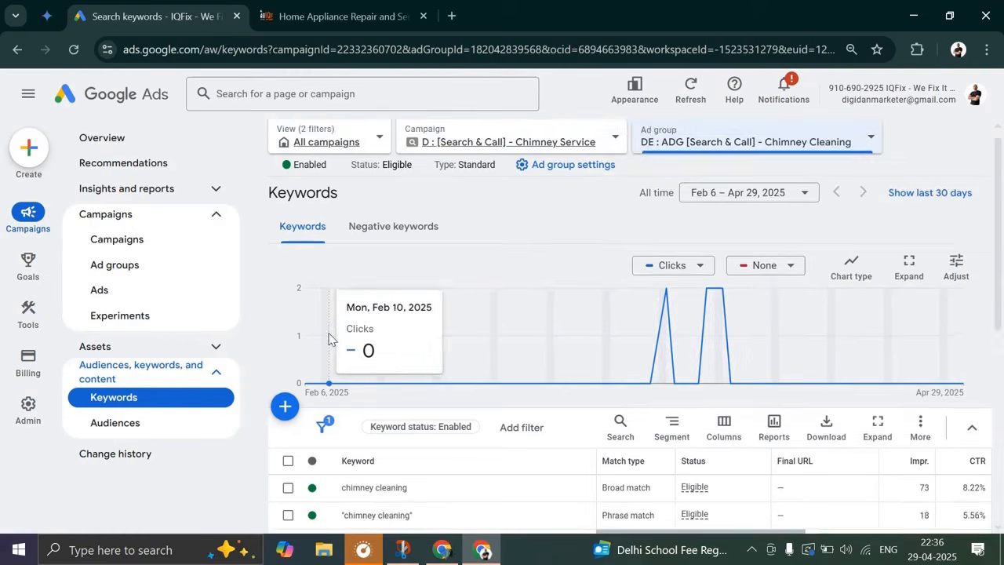
scroll(347, 412, down, 2)
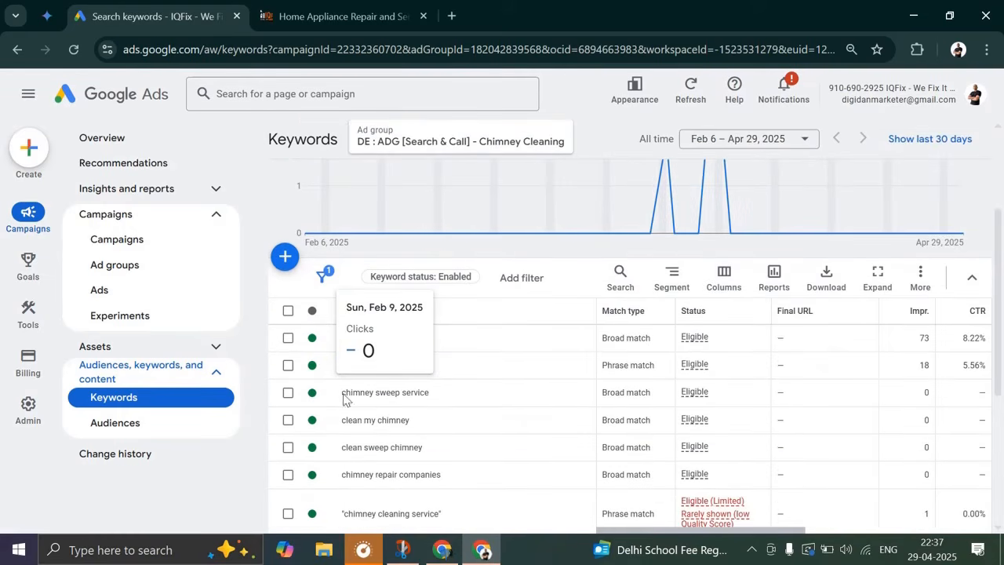
scroll(467, 416, up, 3)
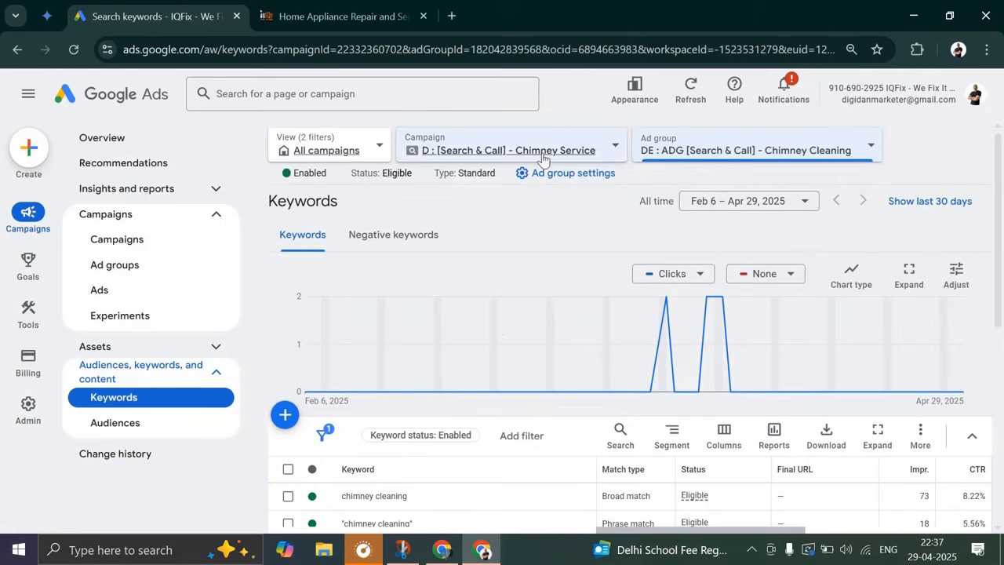
- Open the ad groups of the D : [Search & Call] - Chimney Service campaign and pause the Chimney Cleaning ad group
click(543, 156)
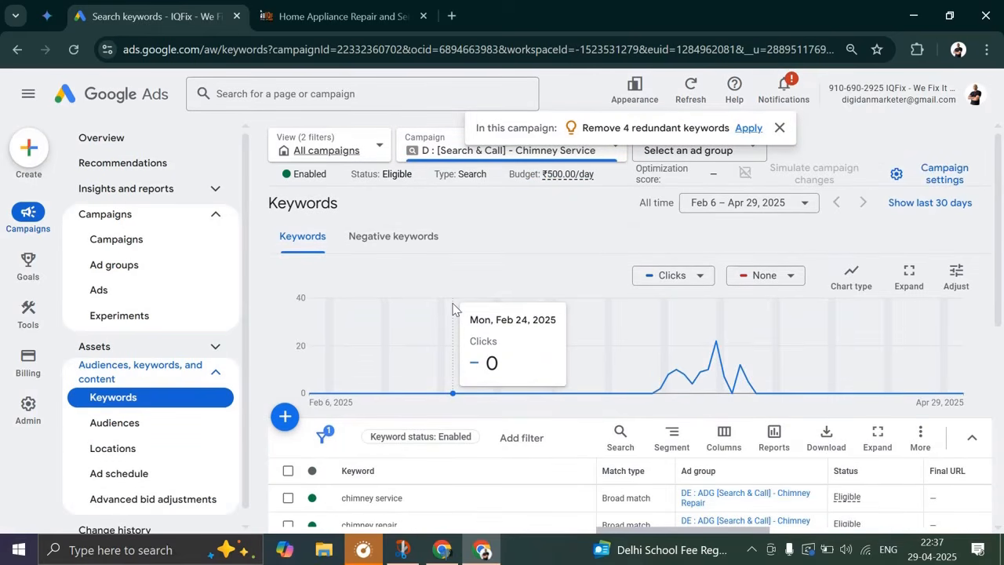
click(173, 245)
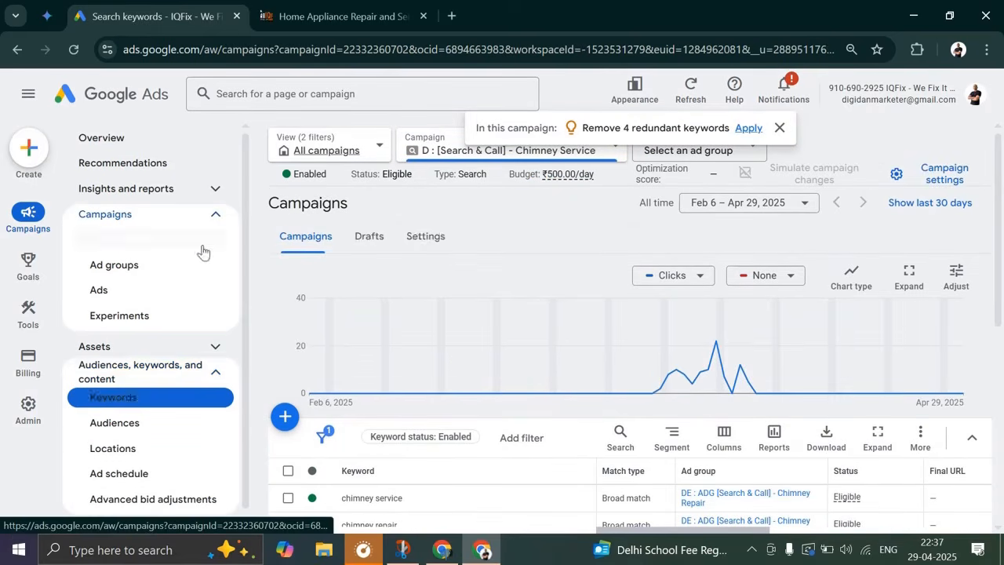
scroll(460, 287, down, 1)
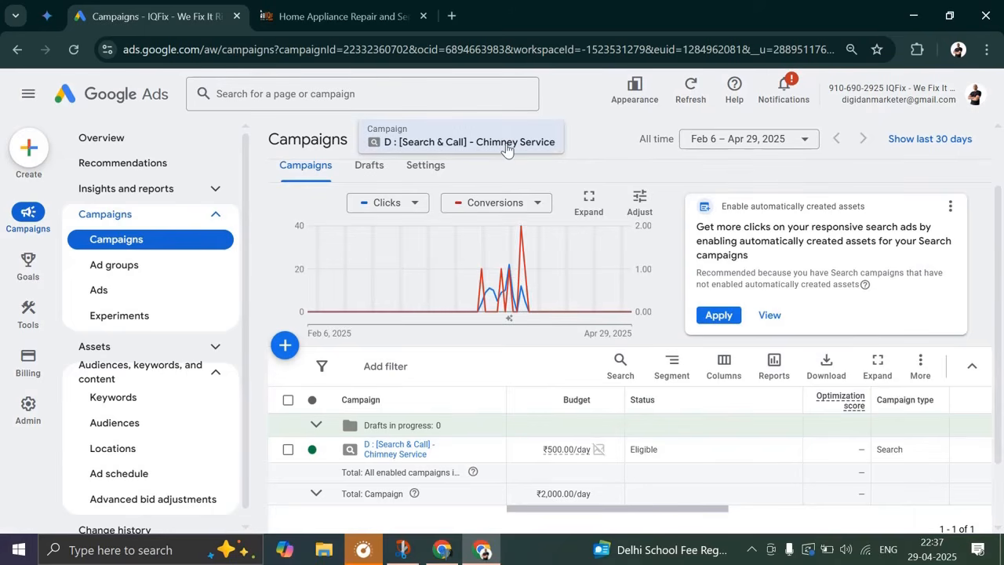
click(398, 450)
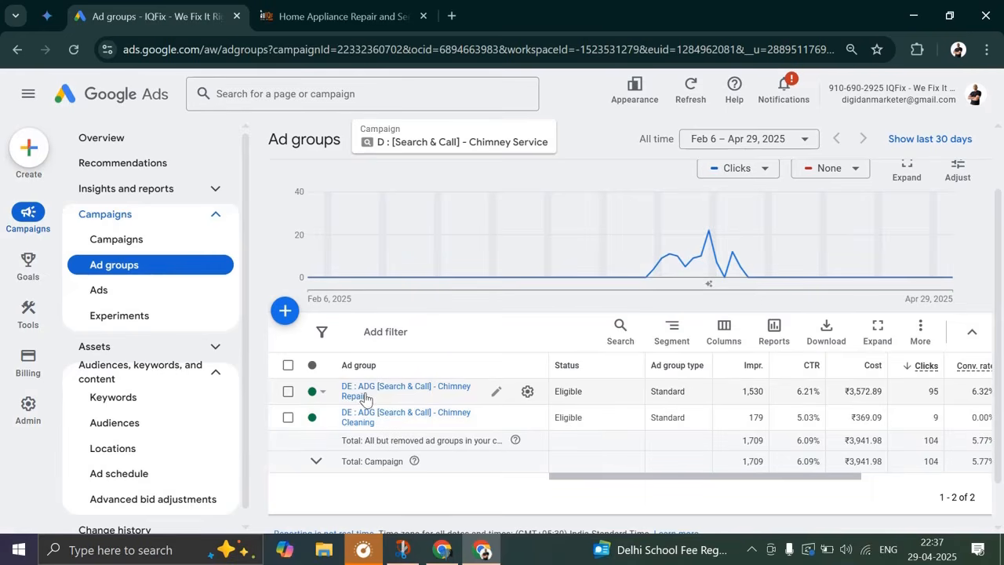
click(312, 418)
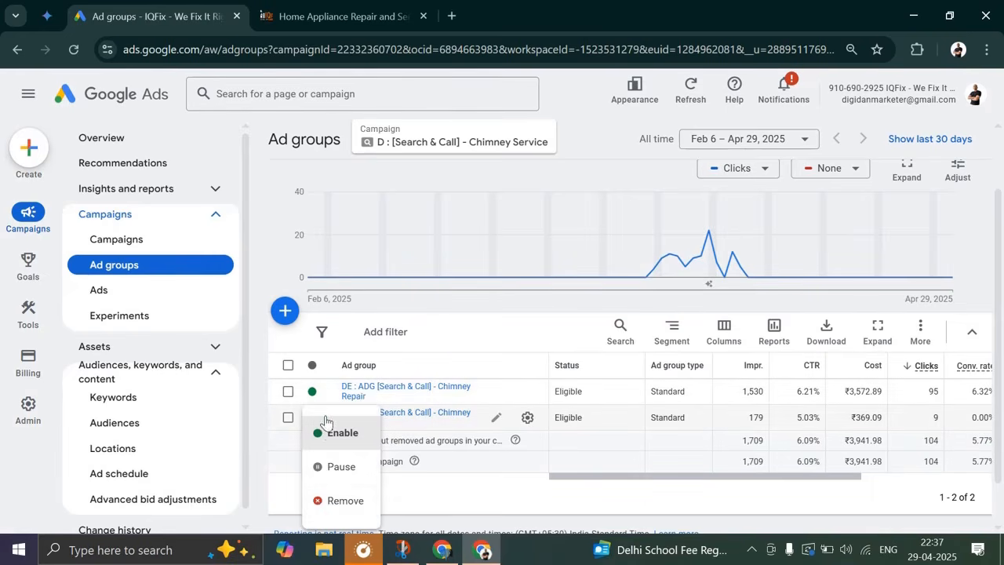
click(336, 467)
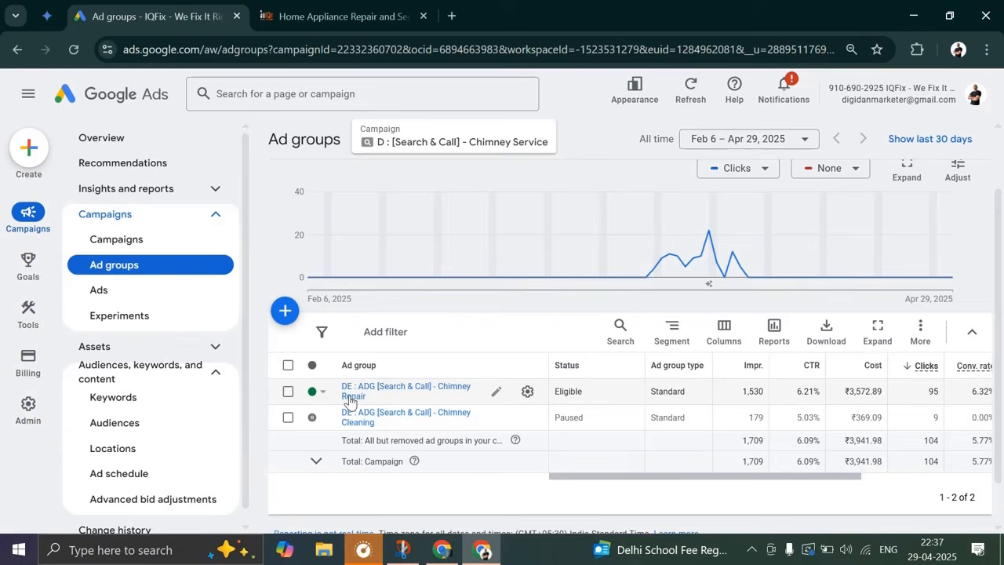
- Open the Chimney Repair ad group and review its keywords, briefly selecting and deselecting the chimney contractor keyword
click(350, 398)
scroll(334, 427, down, 2)
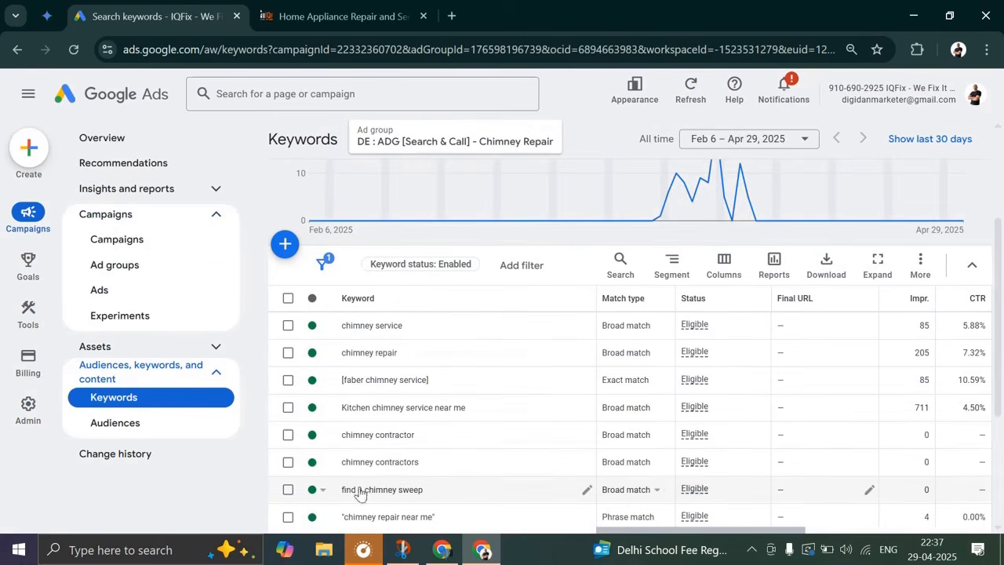
scroll(359, 493, down, 1)
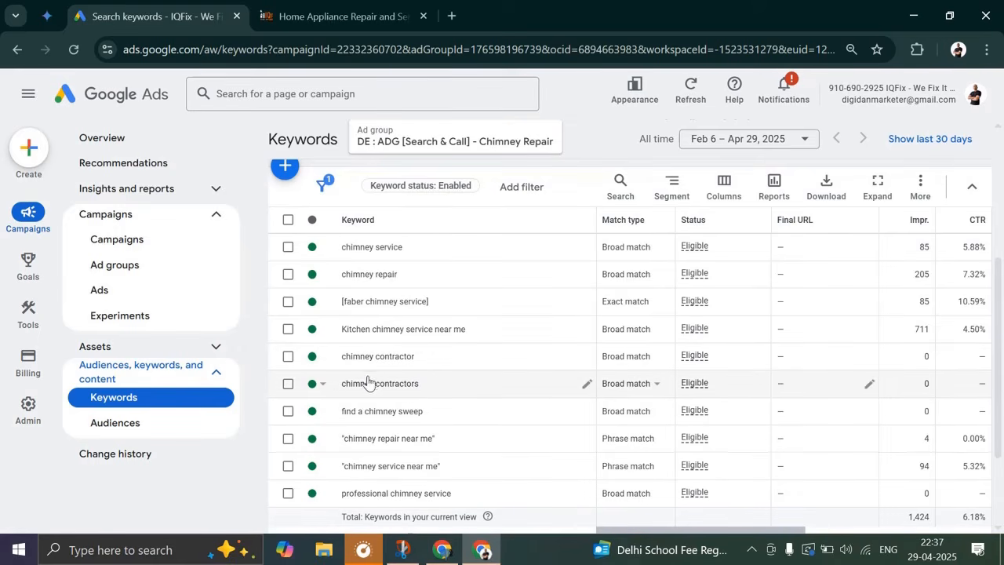
click(288, 356)
click(288, 356)
scroll(412, 359, up, 3)
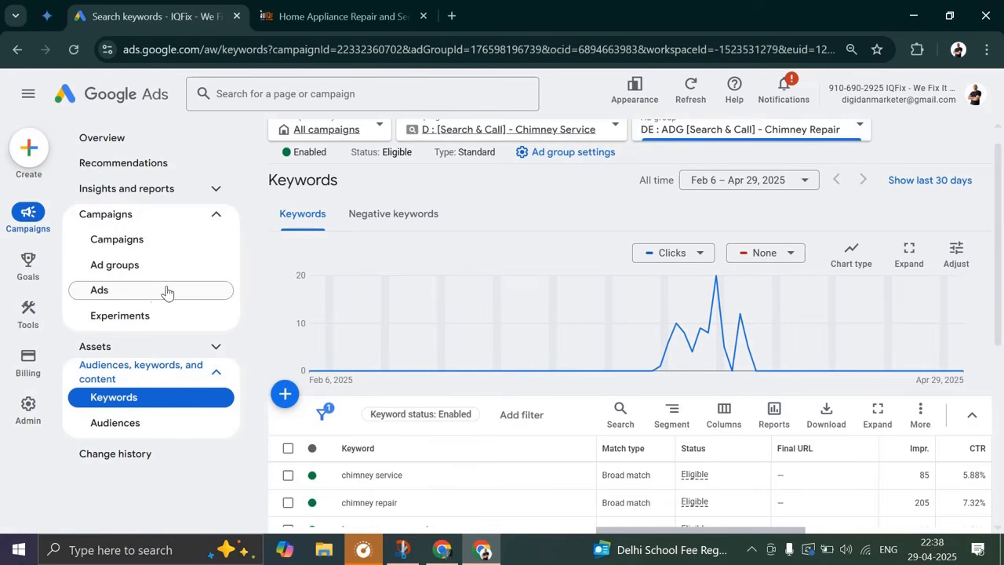
- Open the Chimney Repair ad group's responsive search ad for editing and review its final URL, display path and headlines
click(138, 294)
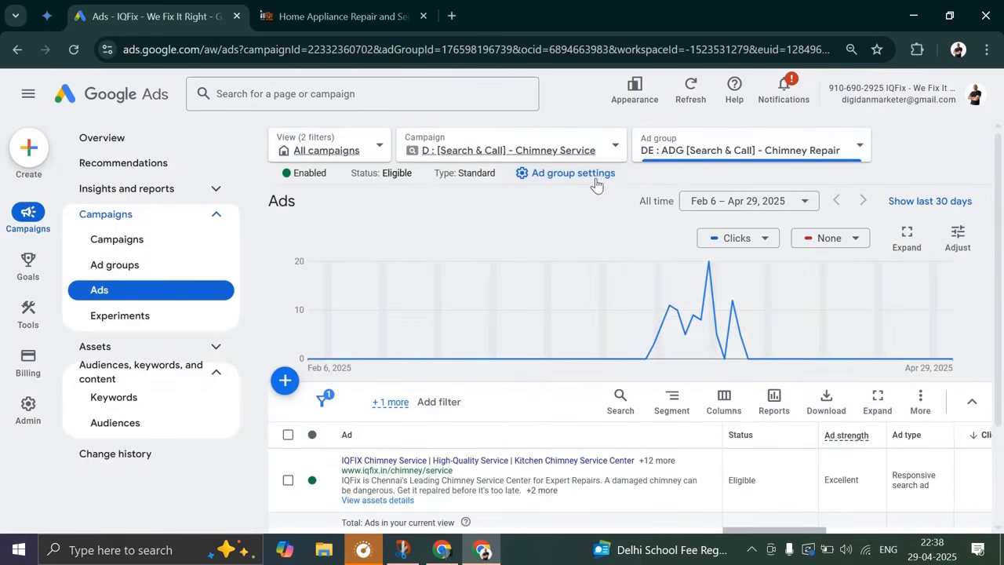
scroll(427, 357, down, 3)
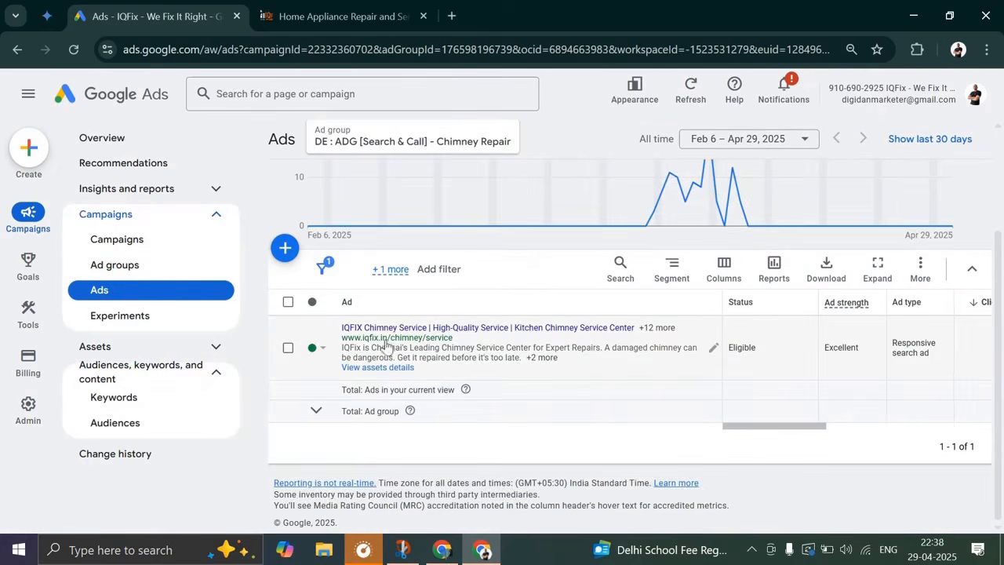
click(709, 353)
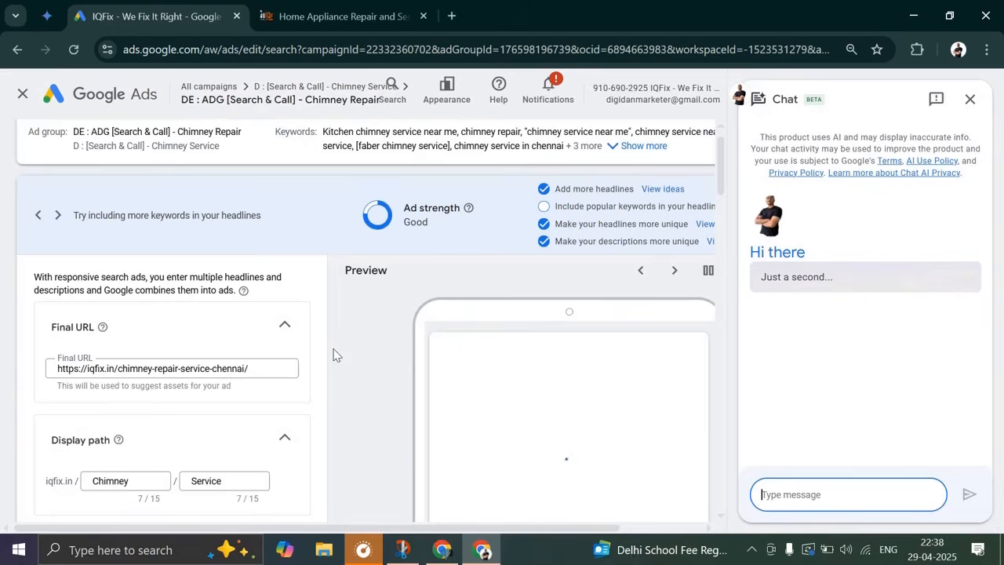
scroll(233, 393, down, 8)
scroll(155, 406, down, 1)
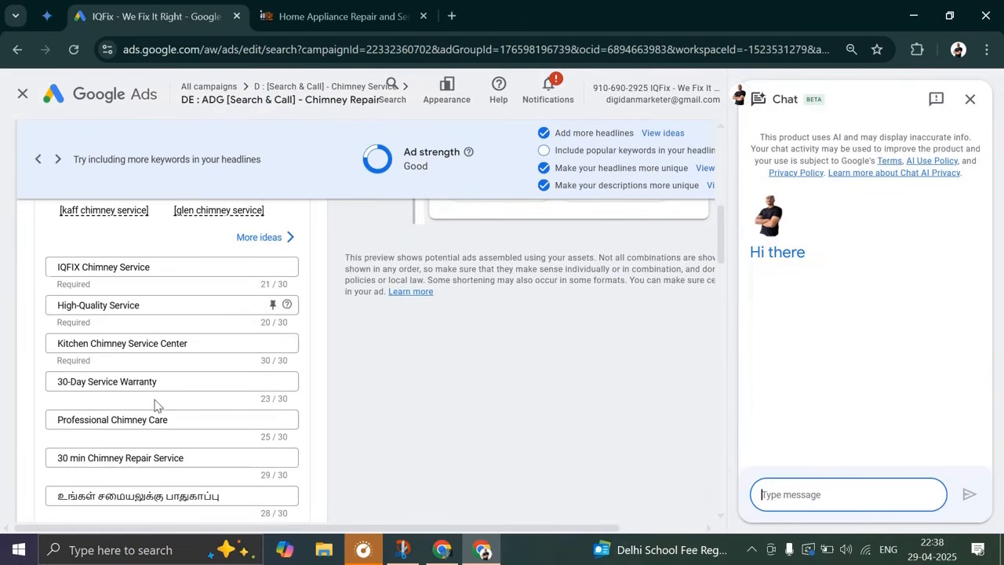
scroll(105, 403, down, 1)
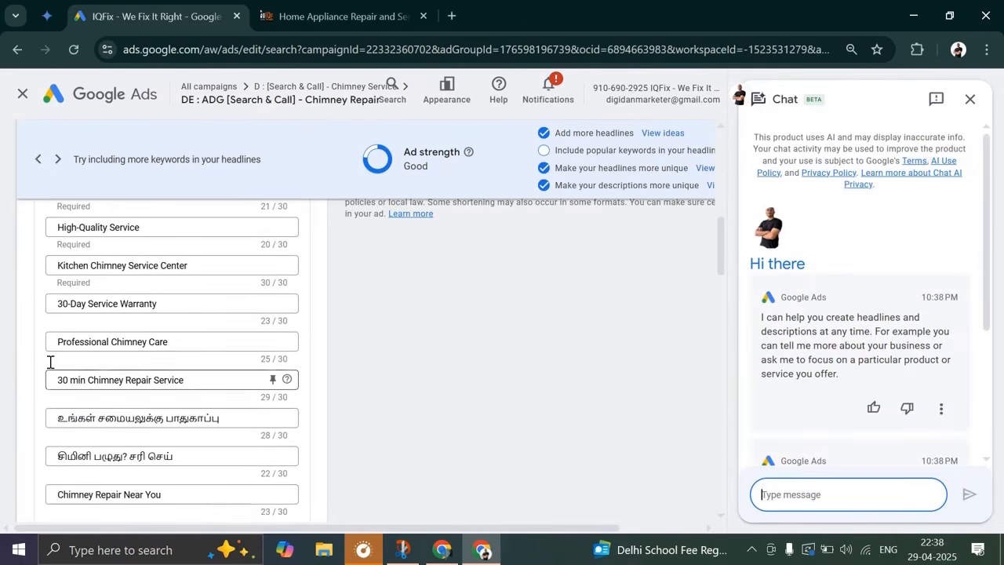
scroll(146, 372, down, 2)
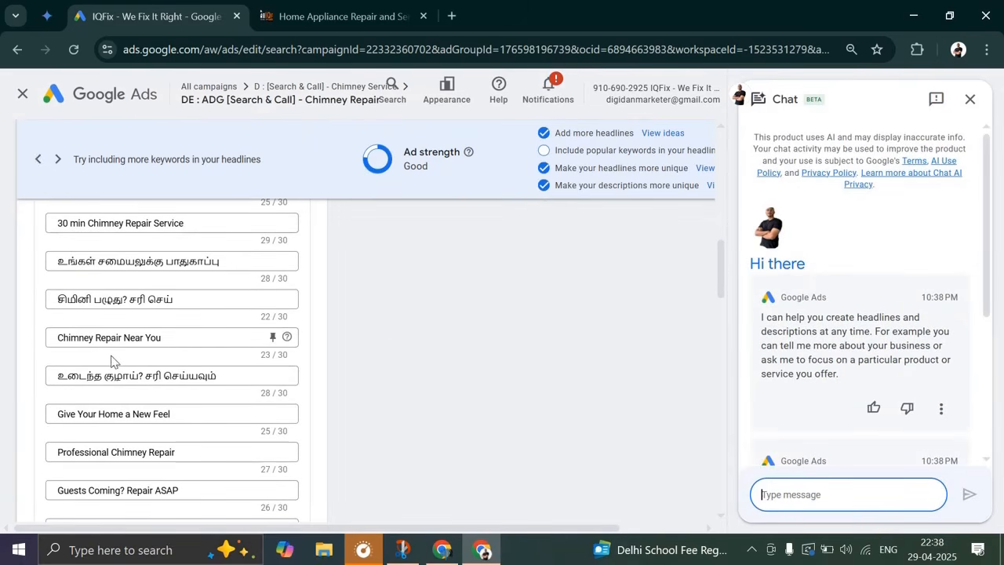
scroll(114, 359, up, 10)
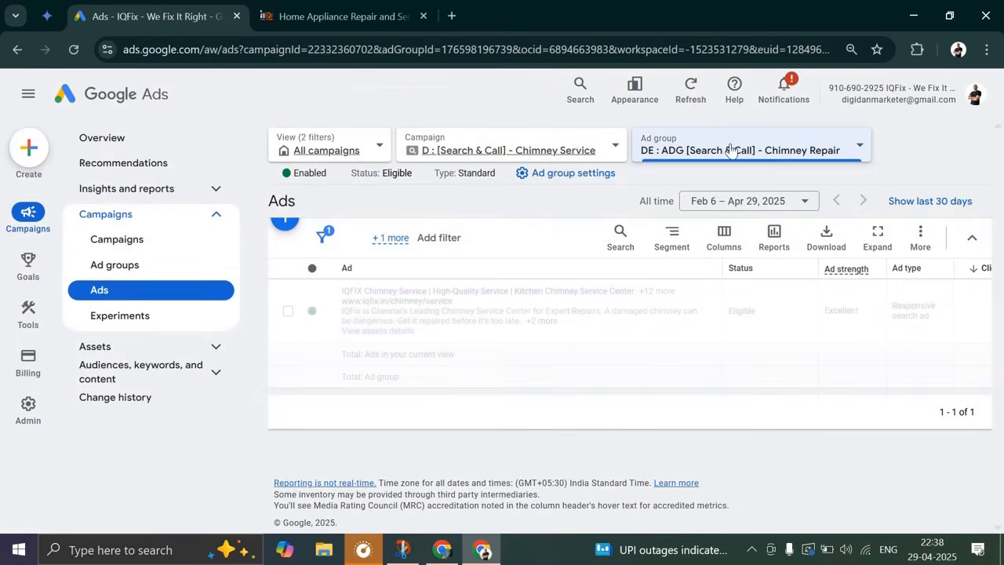
- Switch to the Chimney Cleaning ad group, examine its ad's final URL, display path and preview in the editor, and close it unchanged
click(754, 153)
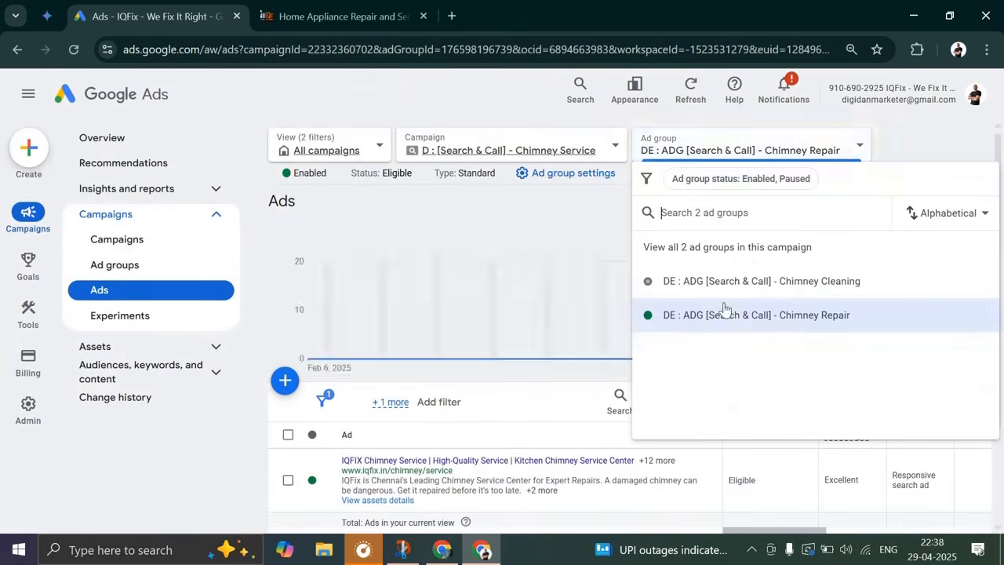
click(737, 268)
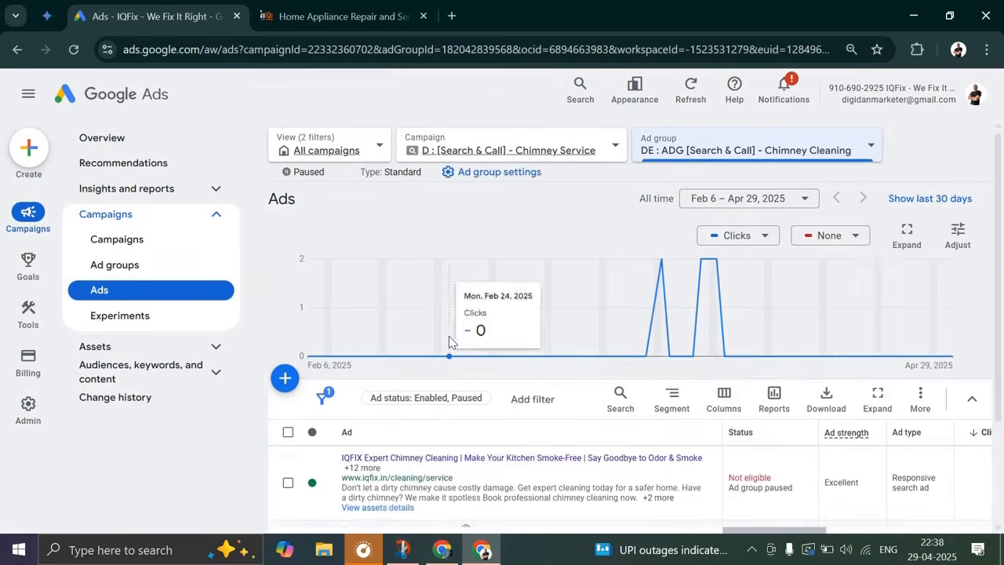
scroll(534, 369, down, 1)
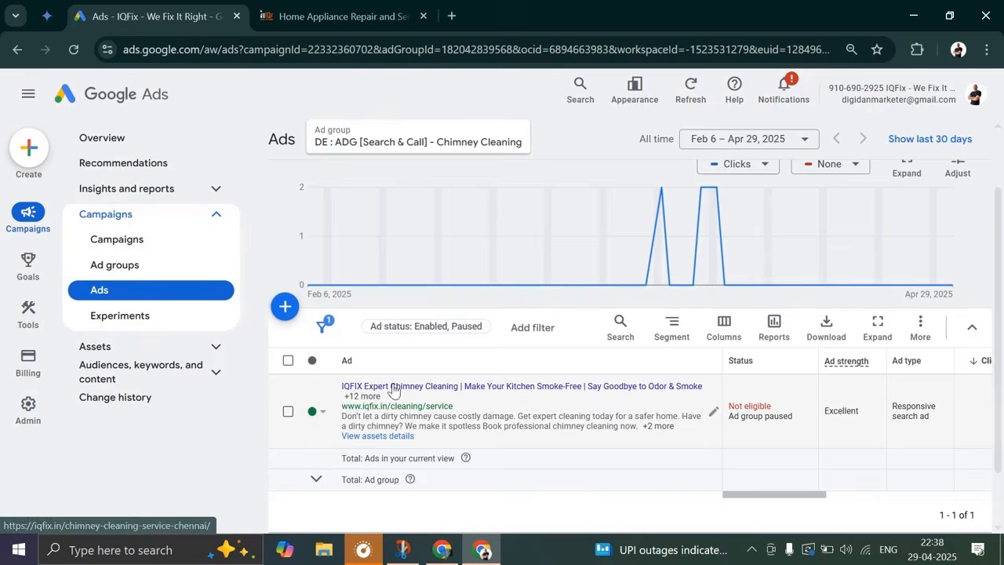
click(713, 411)
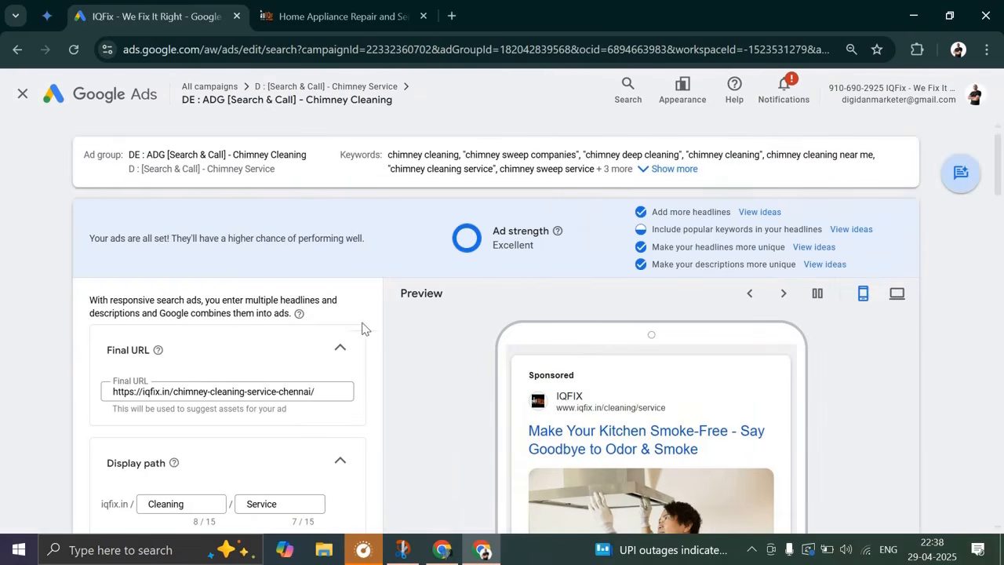
scroll(380, 333, down, 1)
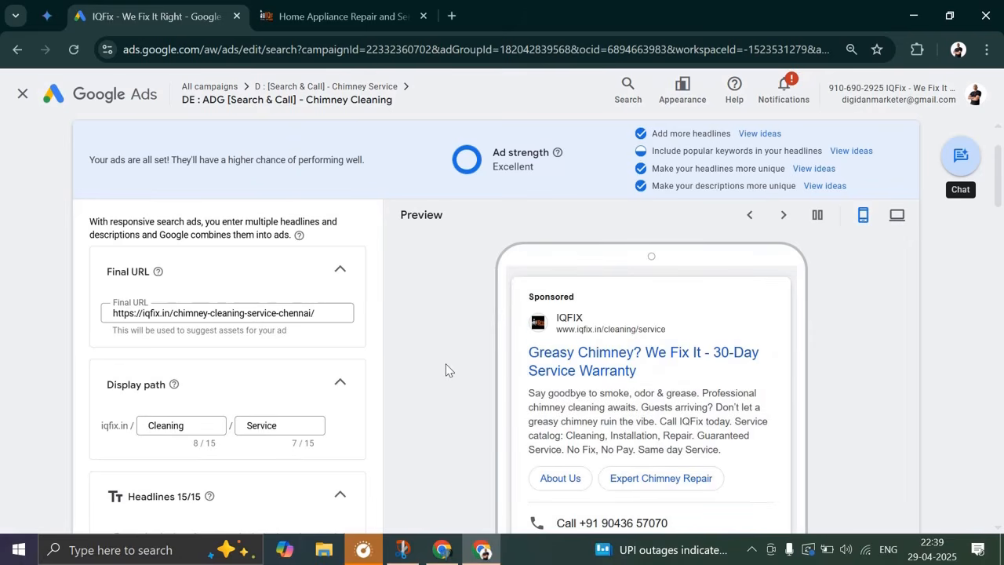
click(23, 94)
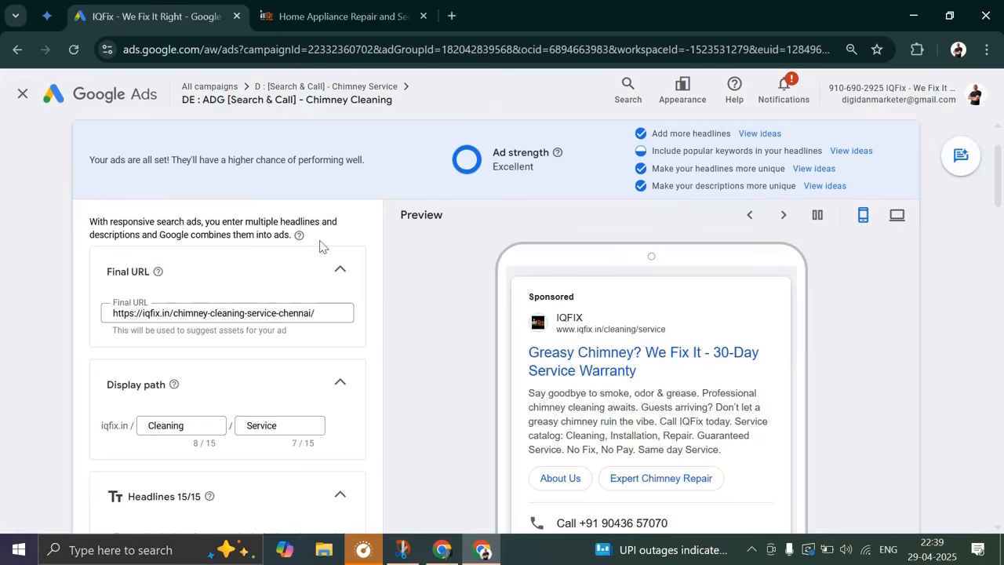